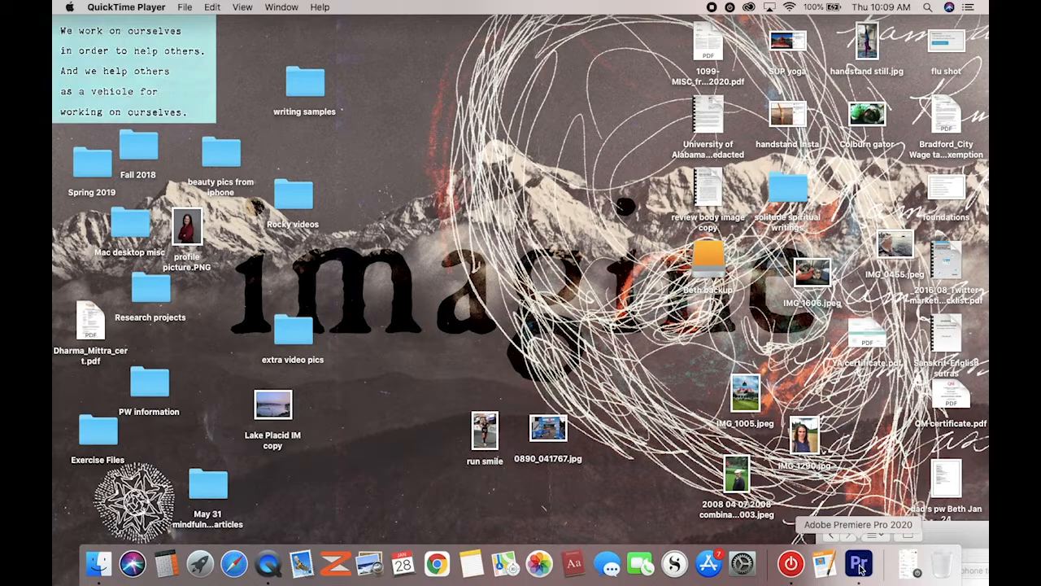
Launch Premiere Pro from the Dock and nudge its Home window slightly up and left
click(859, 569)
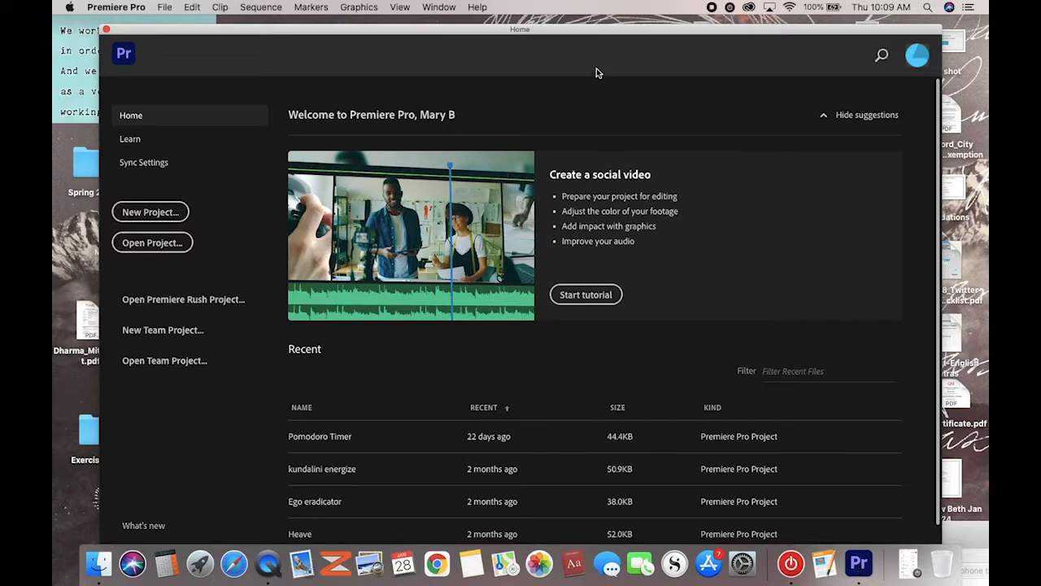
drag(585, 36, 569, 31)
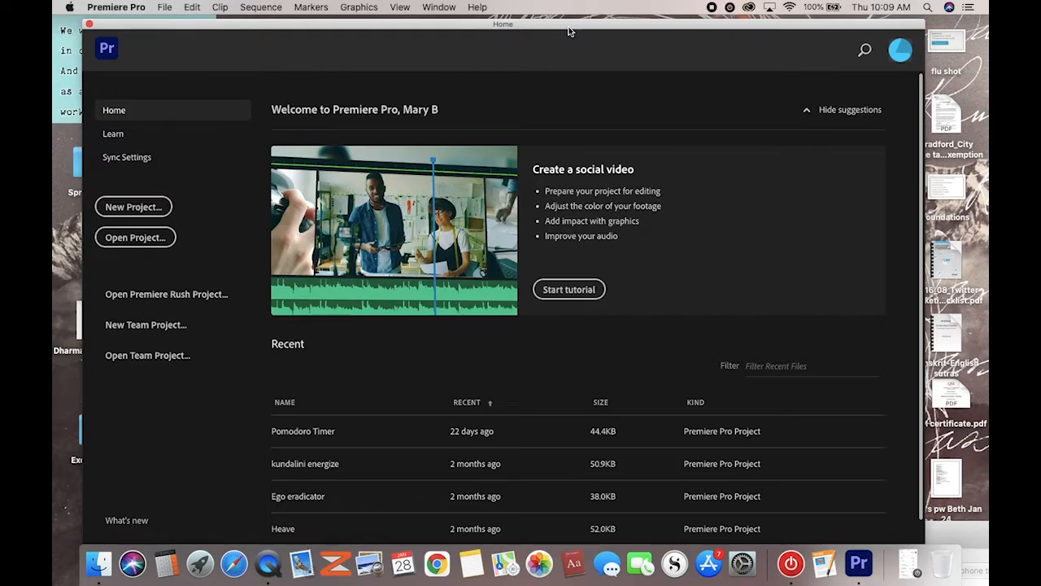
Browse the Learn tutorials, then return to Home and start a new project
click(113, 135)
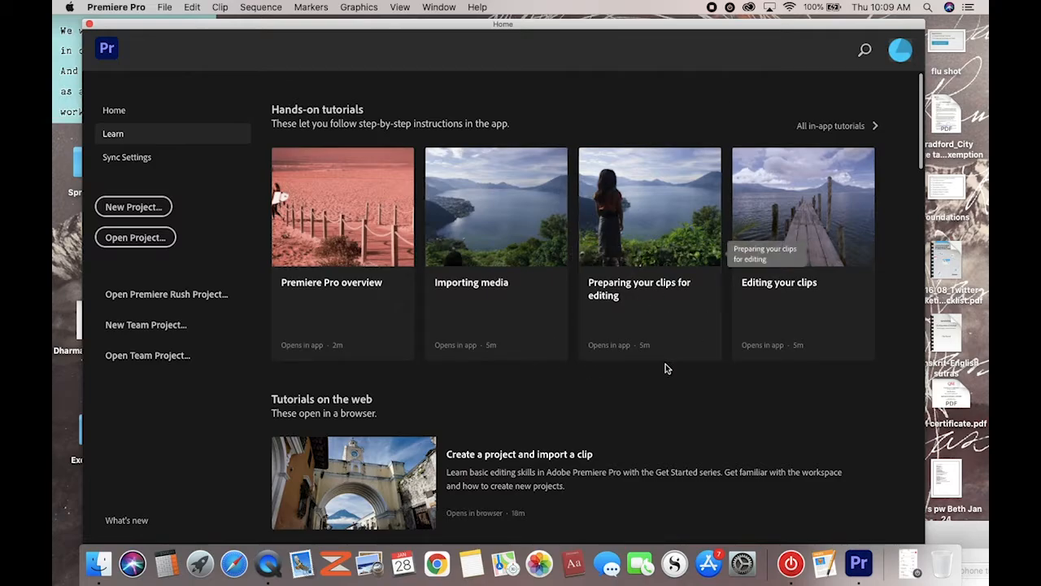
scroll(675, 389, down, 2)
scroll(675, 389, down, 6)
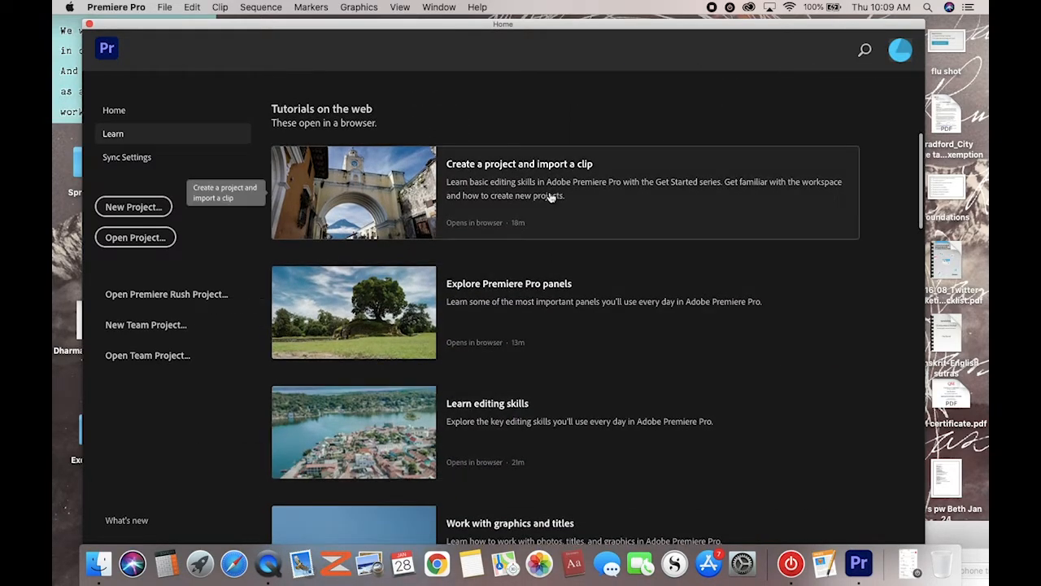
scroll(551, 195, up, 3)
scroll(554, 277, down, 6)
scroll(554, 278, down, 10)
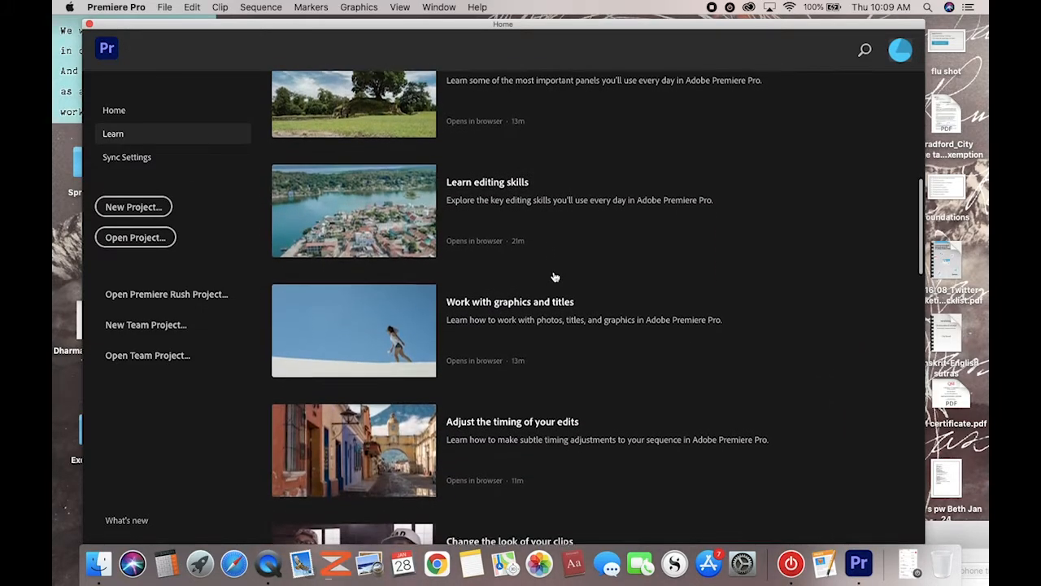
scroll(554, 277, up, 10)
scroll(554, 277, up, 9)
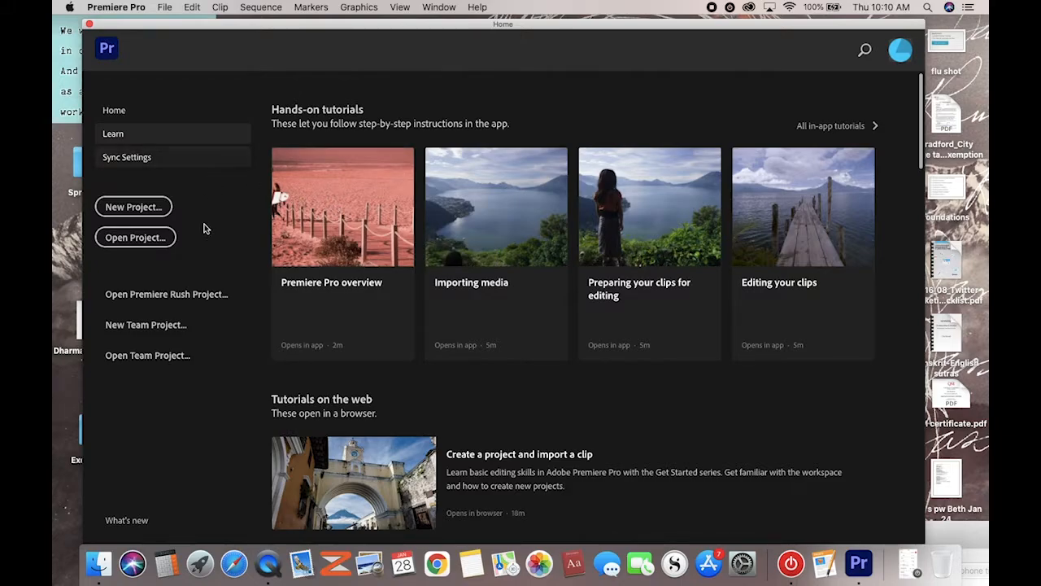
click(116, 114)
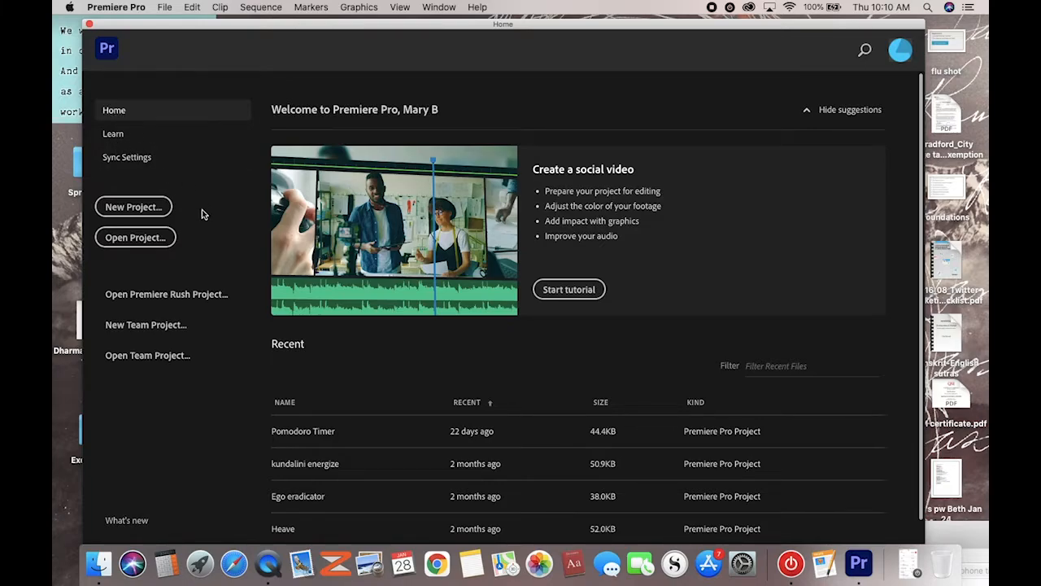
click(133, 208)
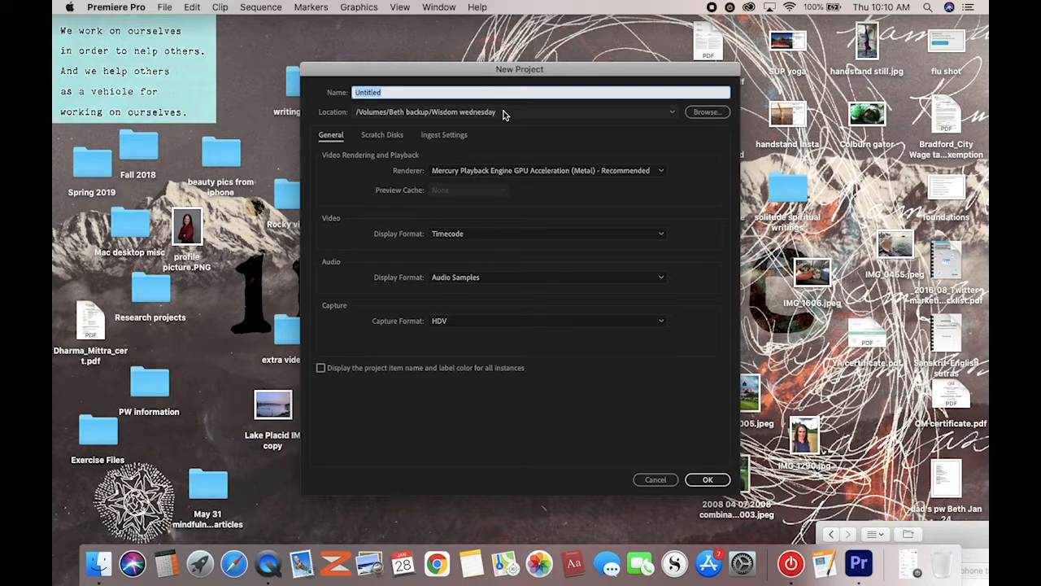
Name the new project 'opening tutorial' and begin choosing its location
text(opening tutorial)
click(705, 114)
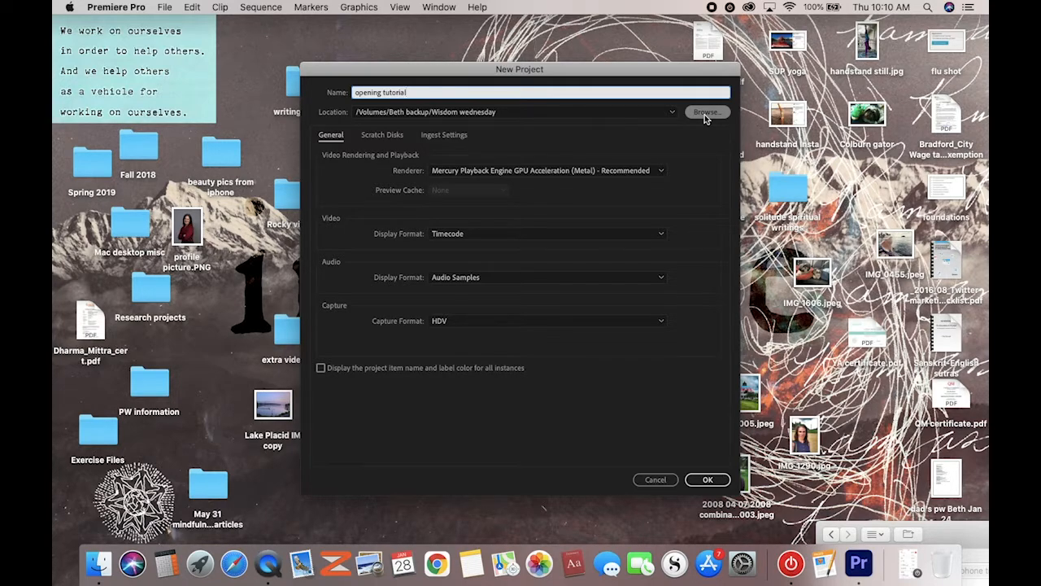
Set the project location to the Lessons folder on the external backup drive
click(706, 114)
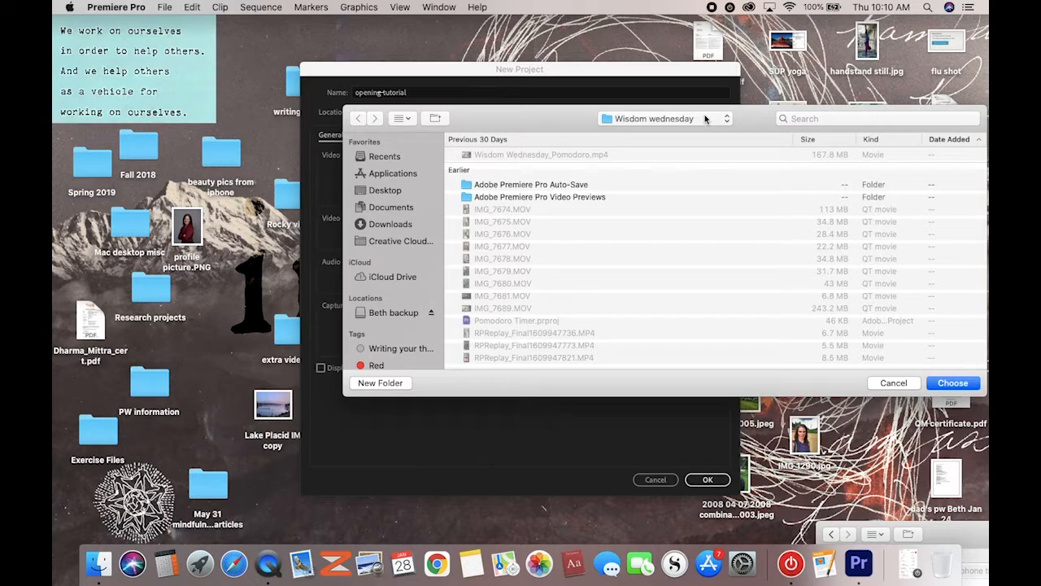
click(387, 318)
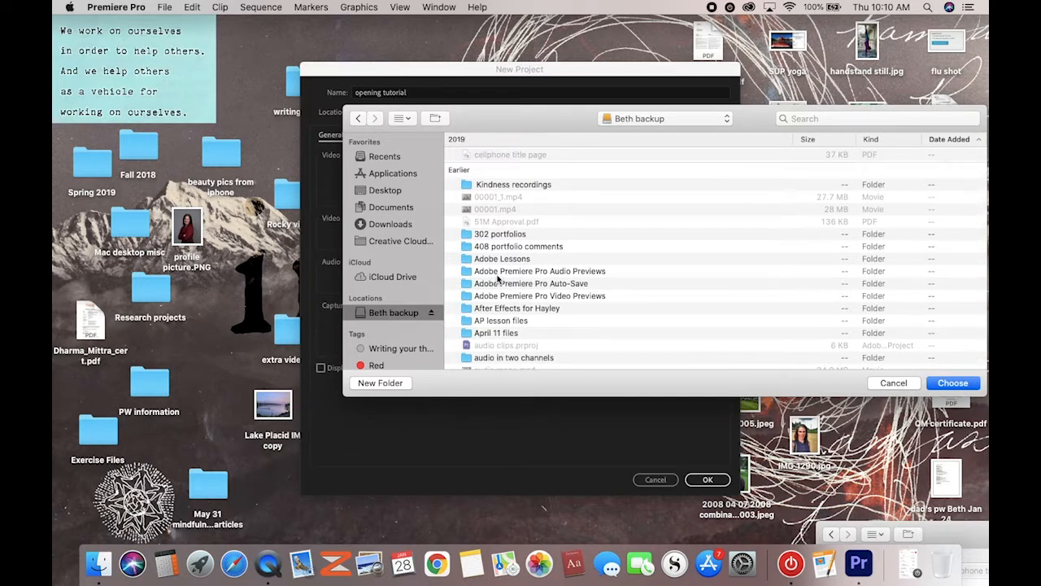
scroll(498, 278, down, 5)
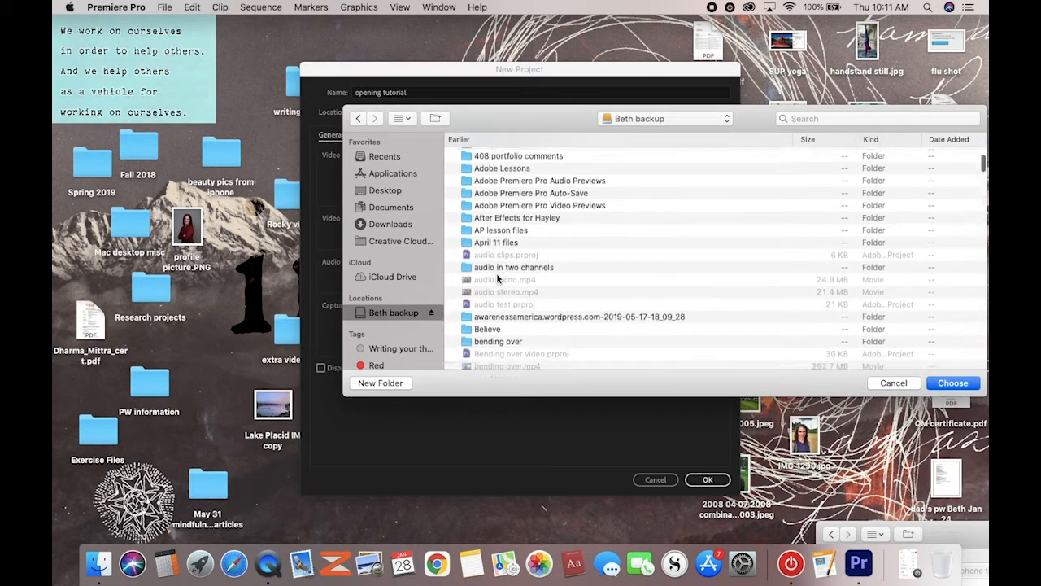
scroll(498, 278, down, 15)
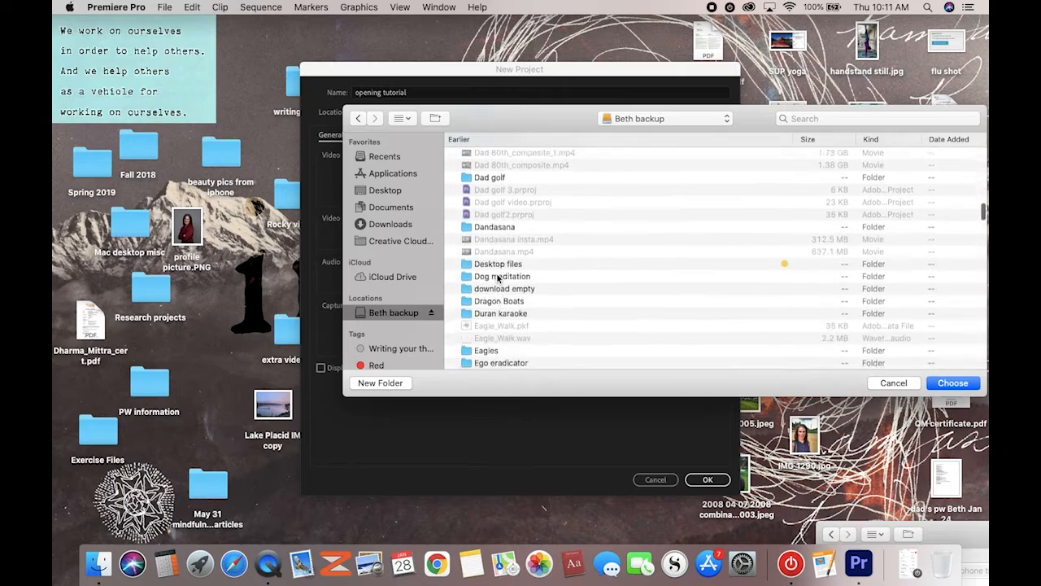
scroll(498, 278, down, 15)
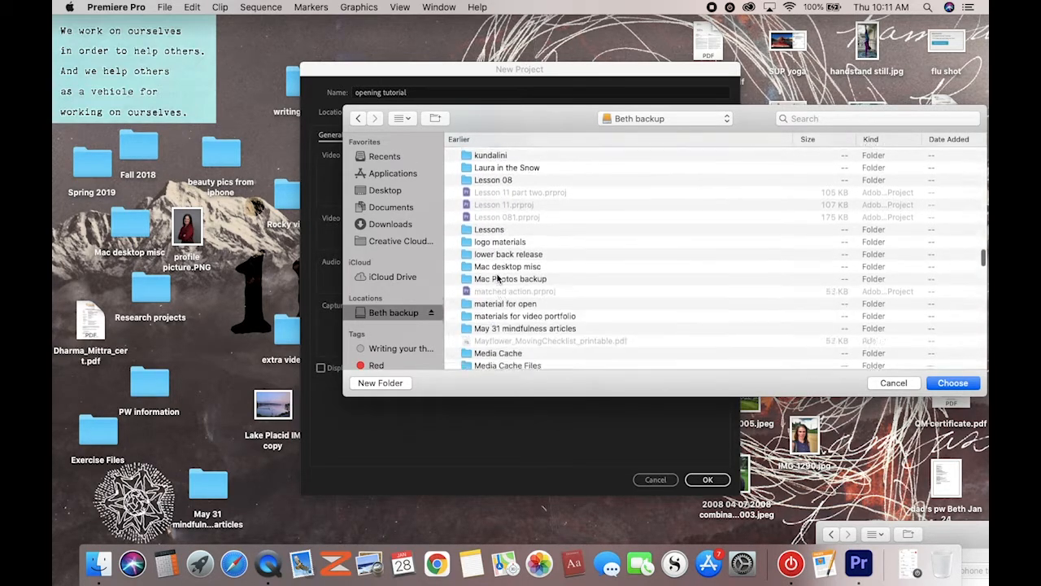
scroll(498, 278, down, 3)
scroll(498, 278, up, 4)
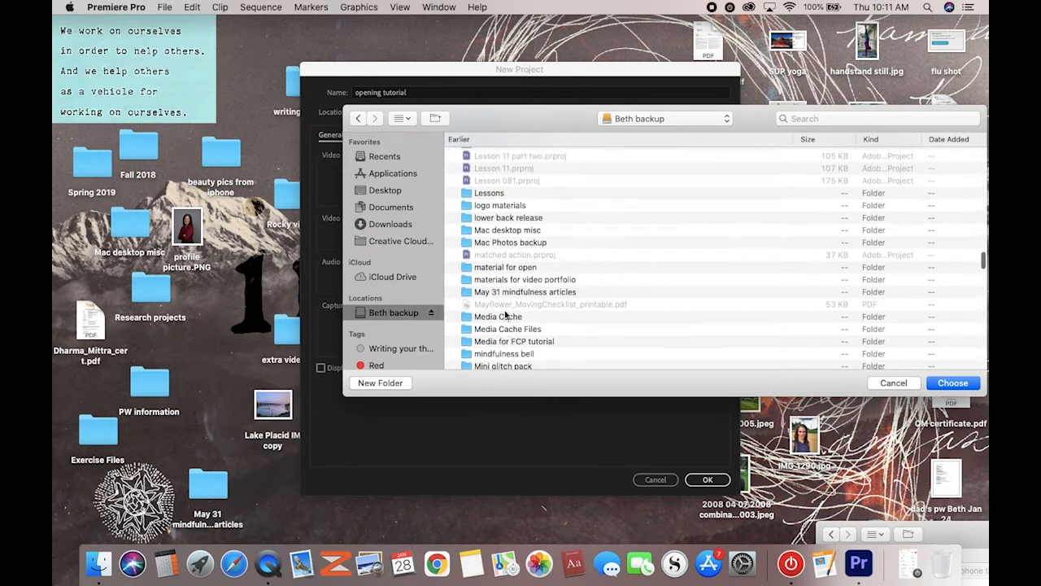
click(476, 195)
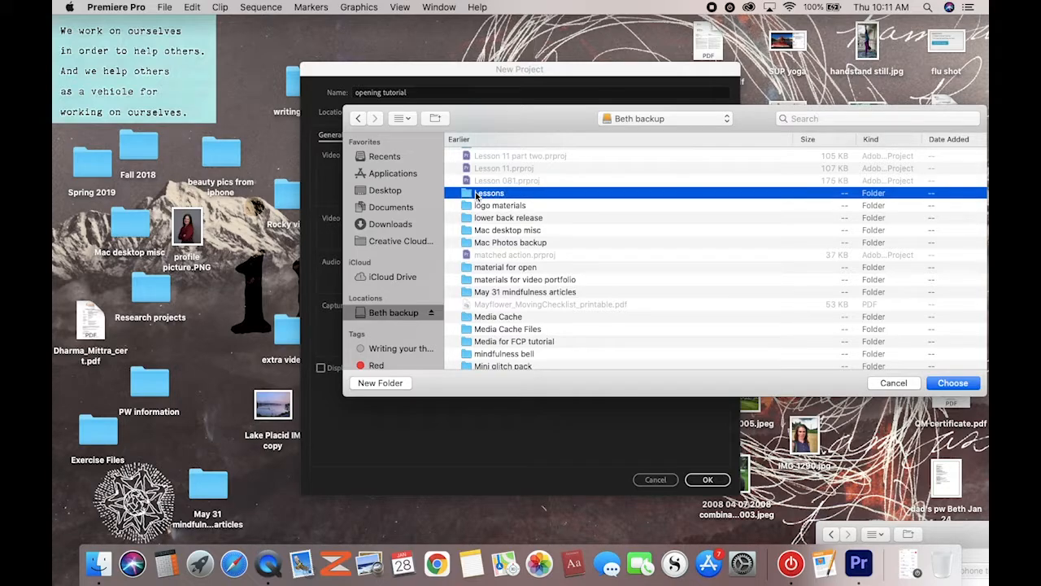
click(954, 385)
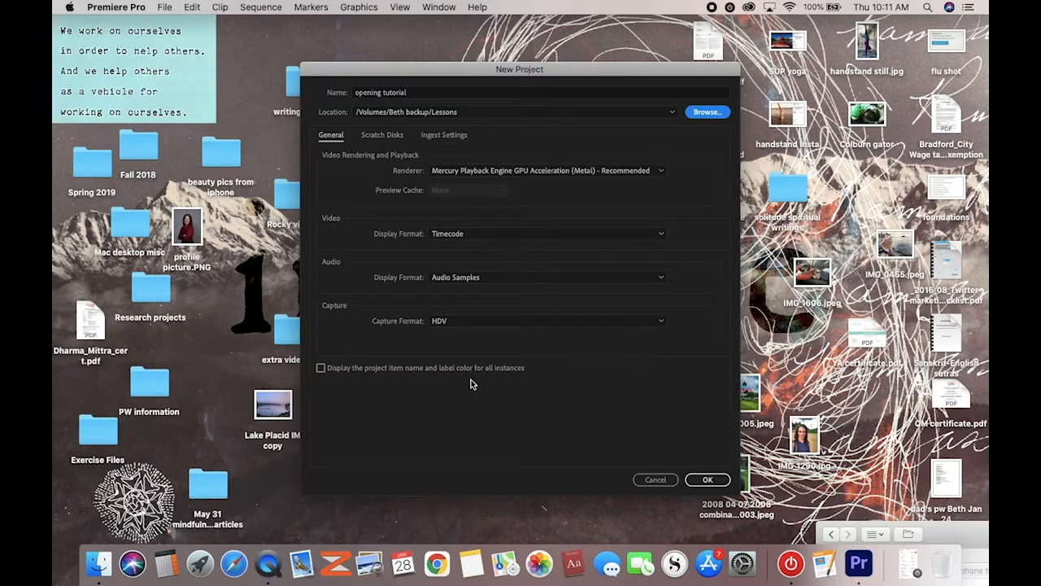
Check that all scratch disks use the Lessons folder, then view the ingest settings
click(378, 135)
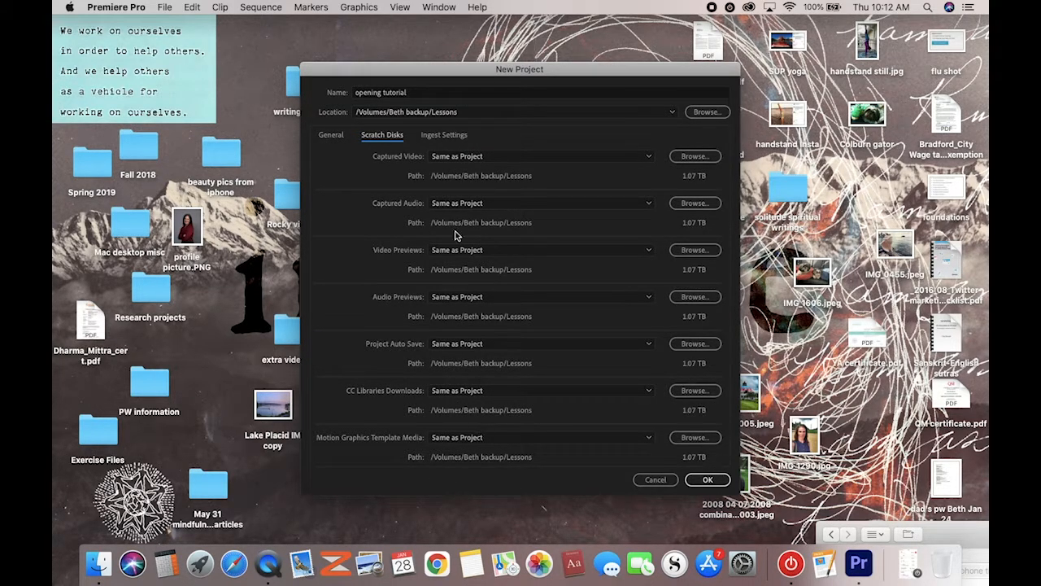
click(442, 136)
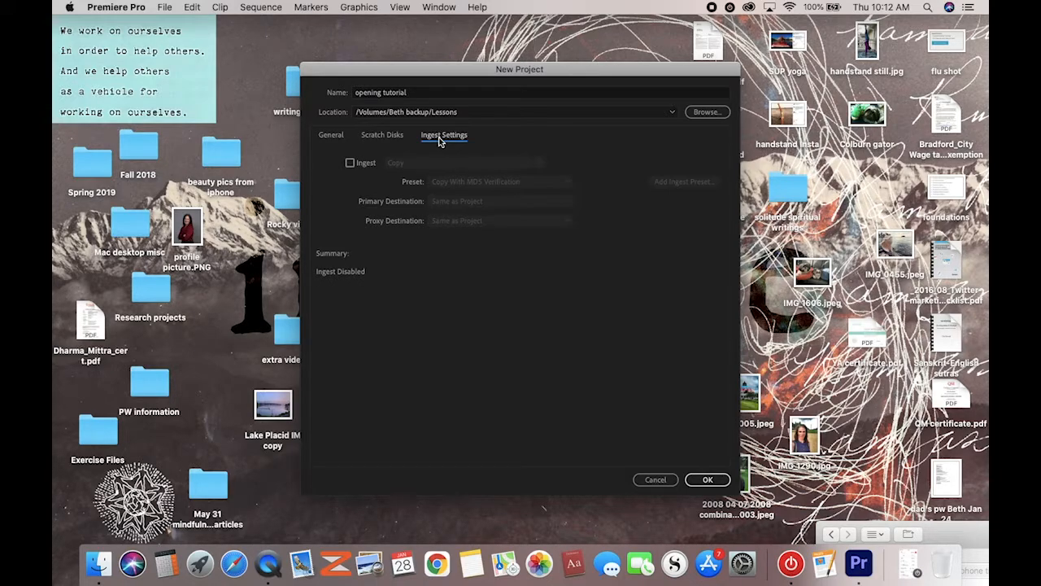
click(349, 164)
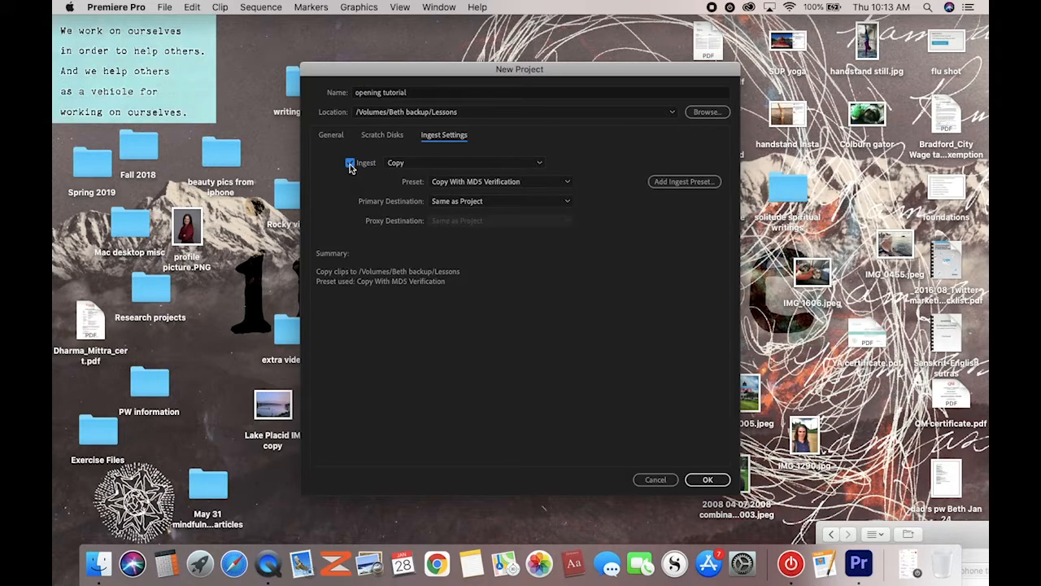
click(350, 163)
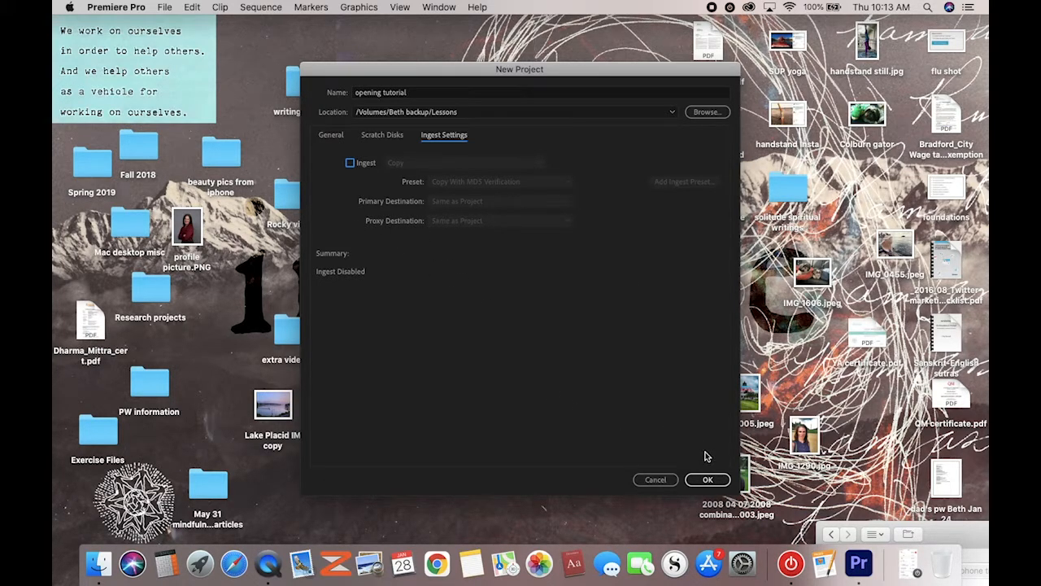
click(707, 479)
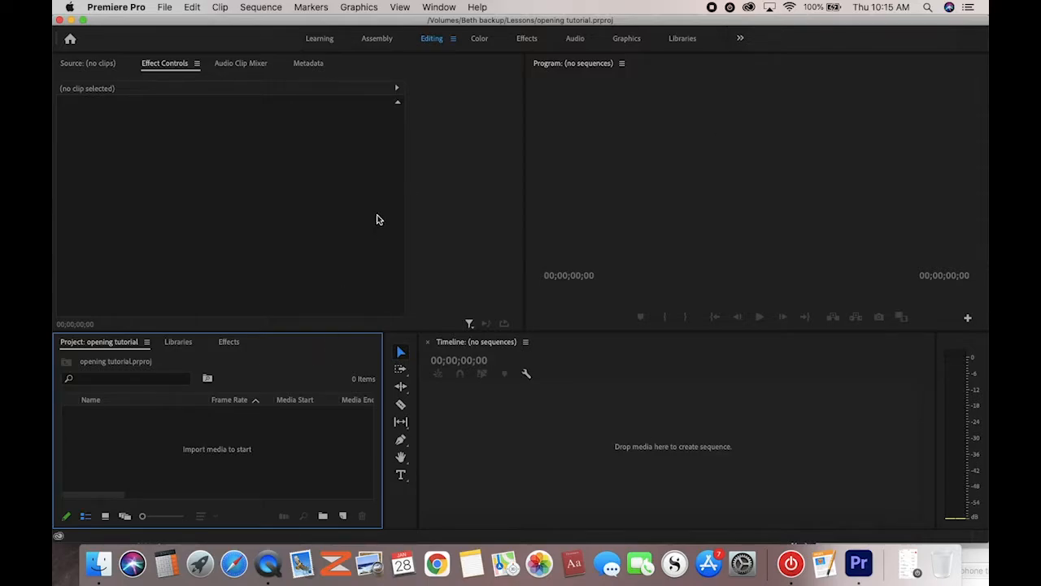
click(454, 41)
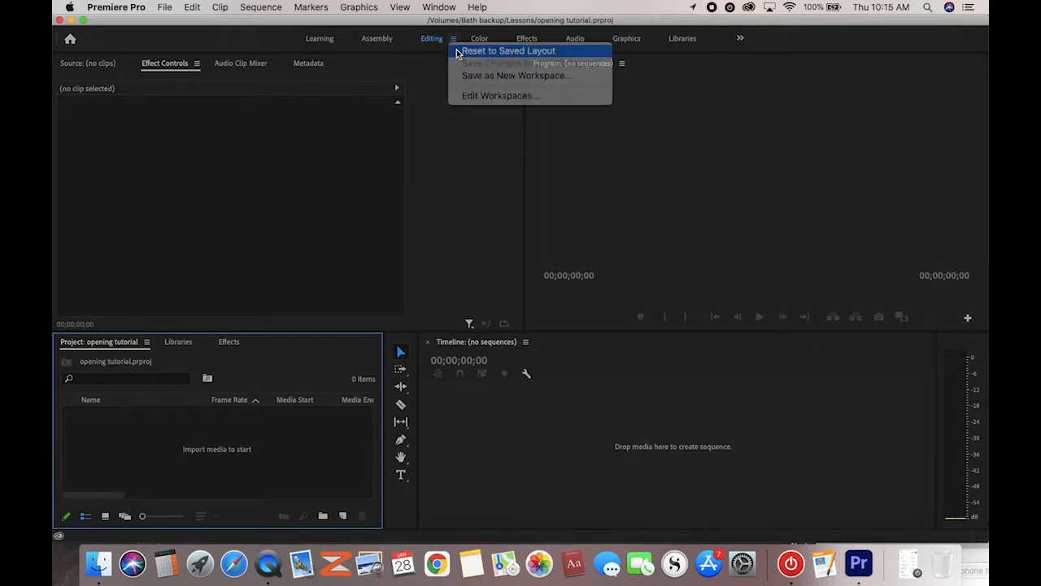
click(458, 52)
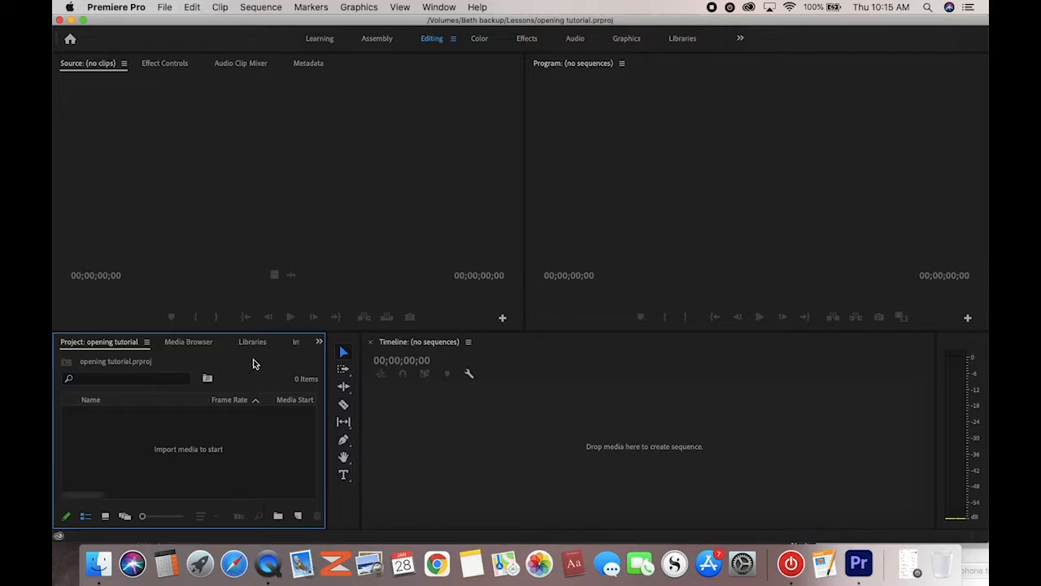
click(319, 342)
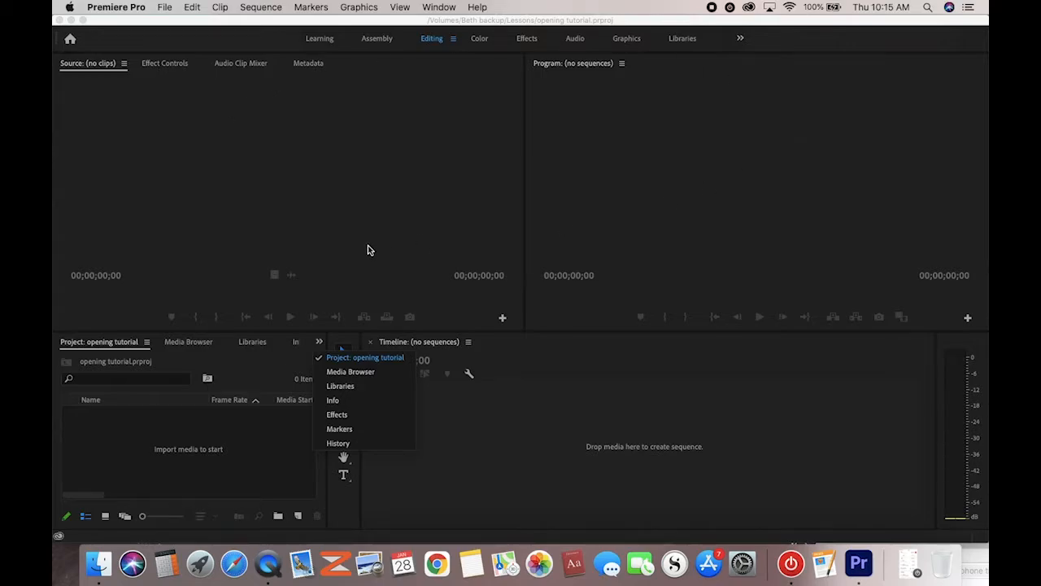
click(255, 366)
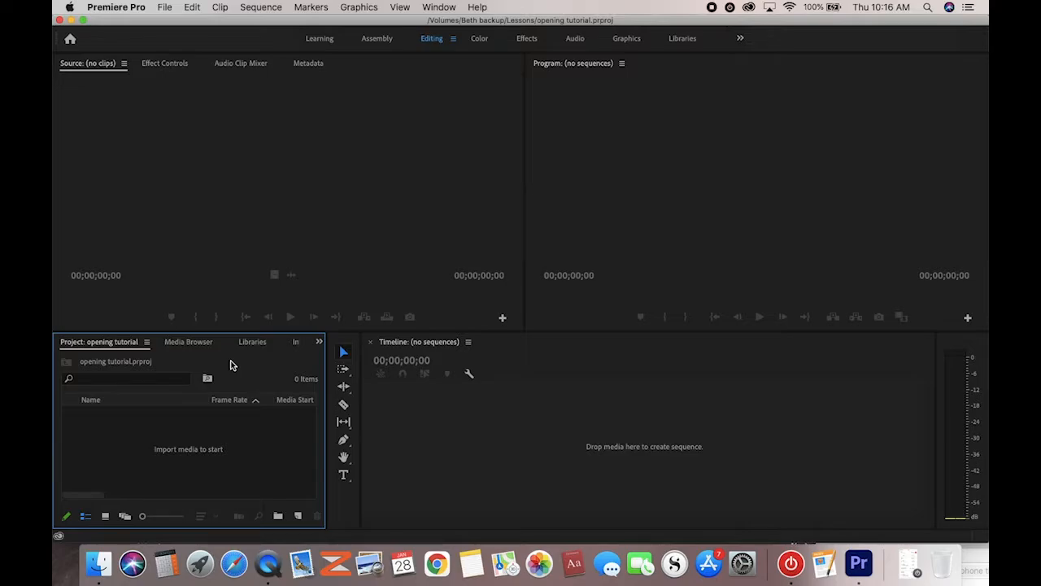
Start File > Import and point the file browser at the backup drive
click(164, 8)
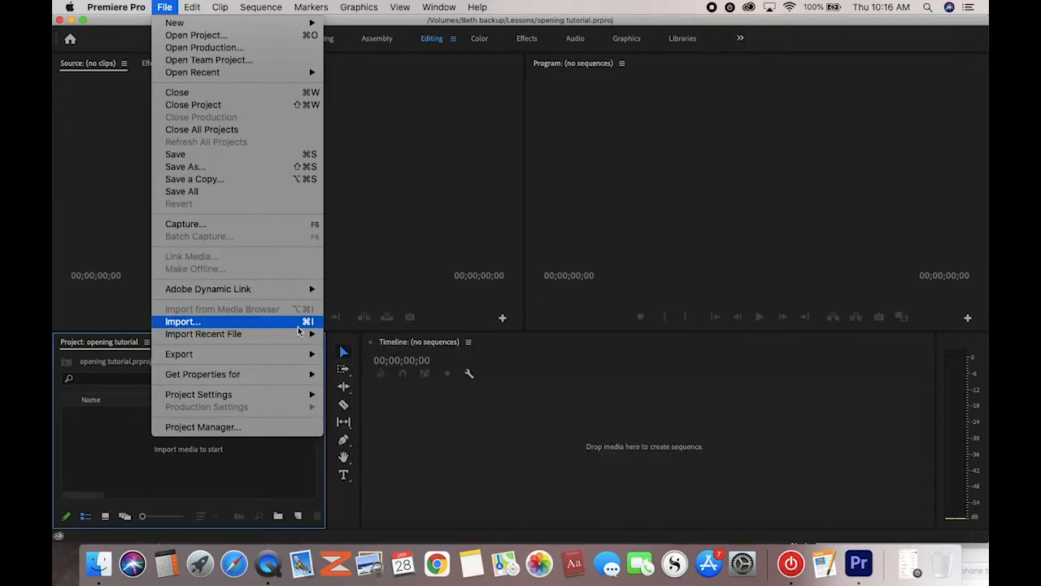
click(279, 325)
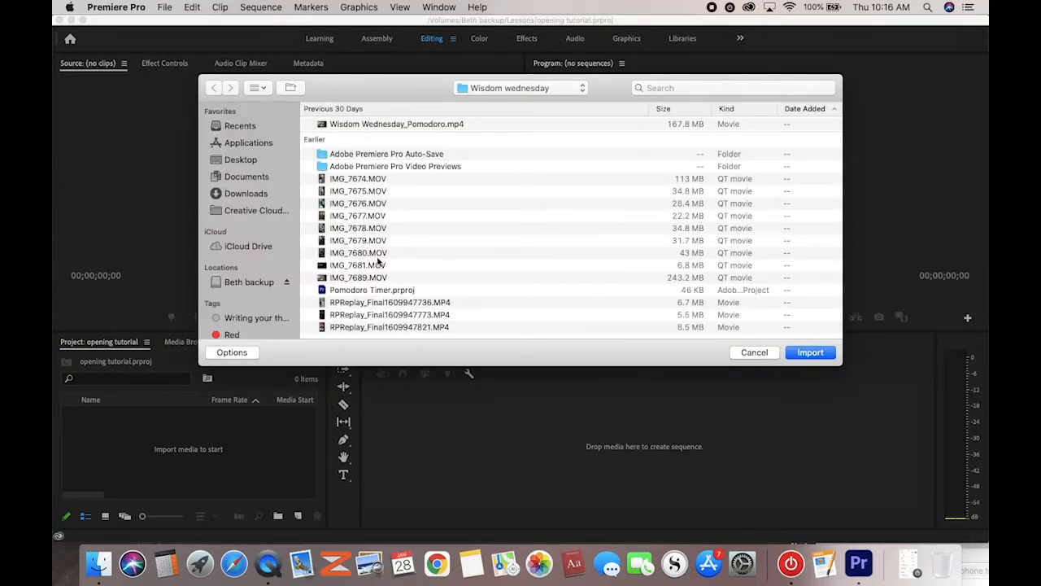
click(502, 94)
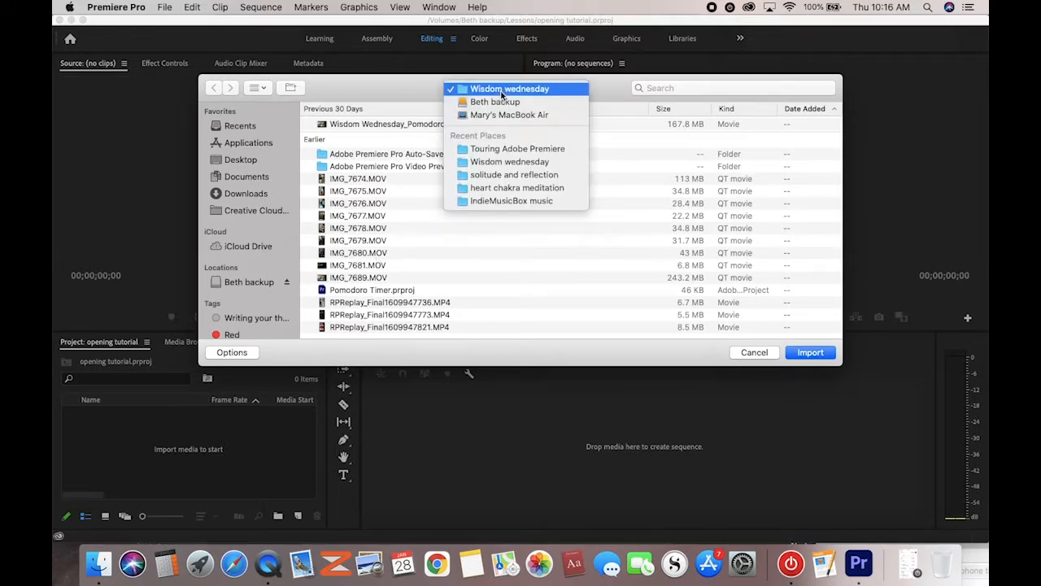
click(494, 103)
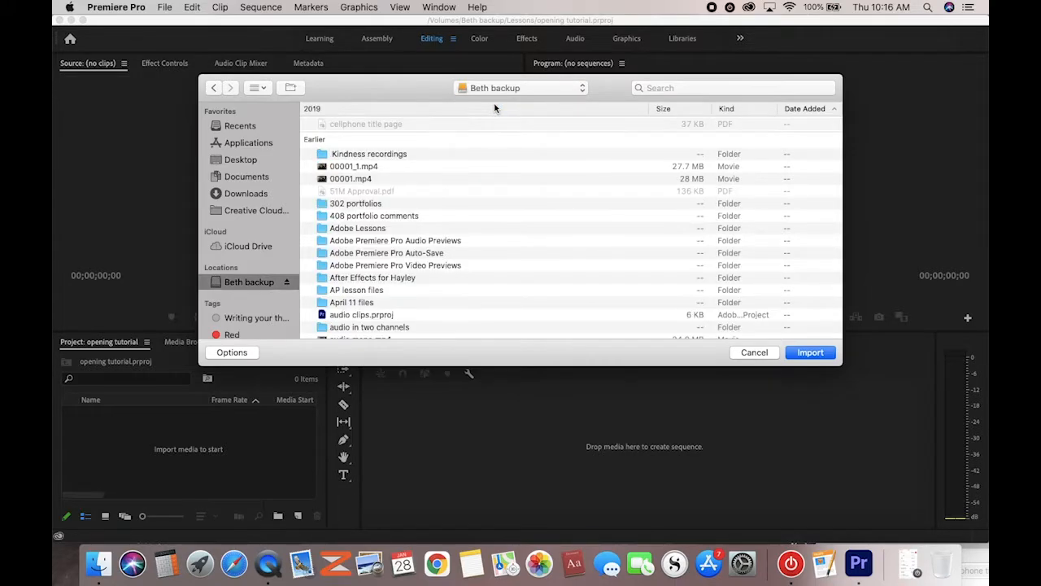
Navigate into Lessons > Assets > Video and Audio Files and look over its subfolders
scroll(388, 273, down, 20)
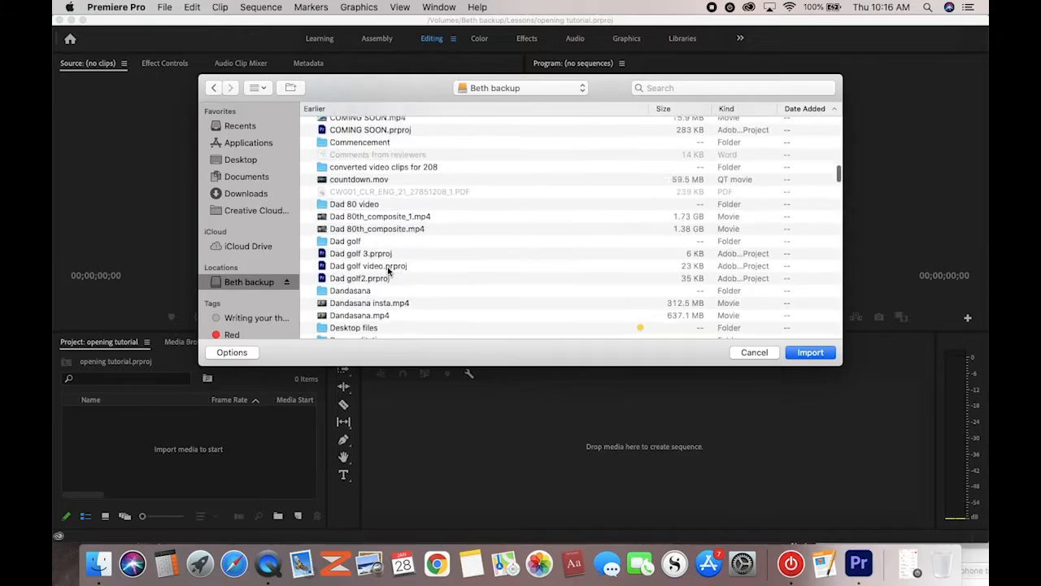
scroll(388, 272, down, 15)
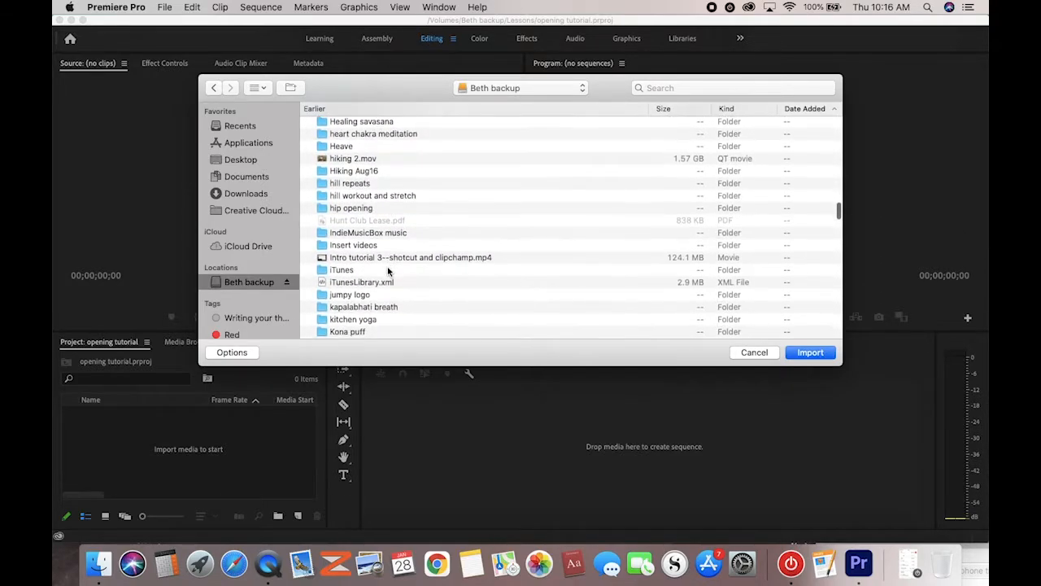
scroll(388, 271, down, 3)
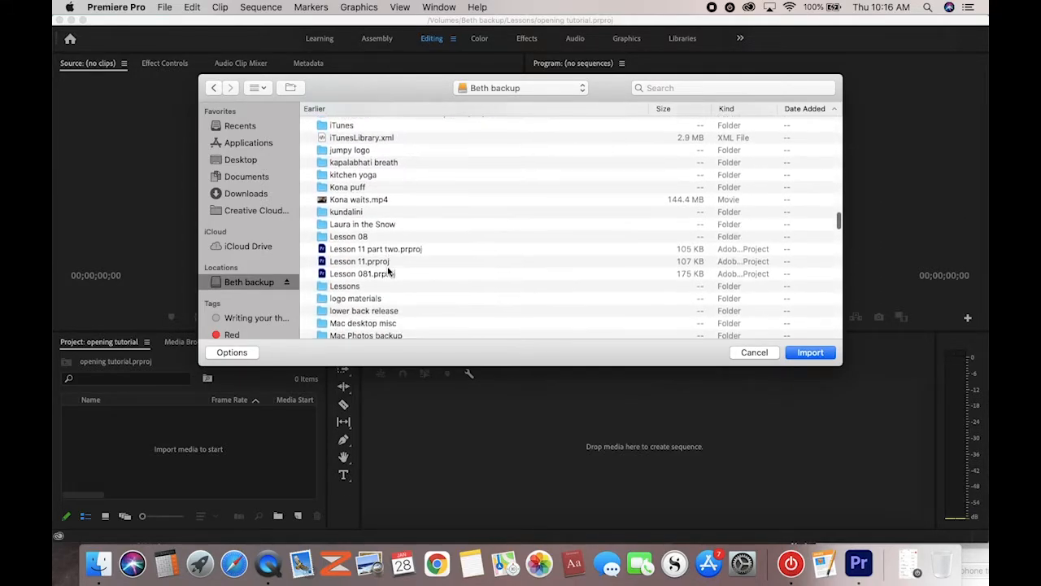
double_click(345, 284)
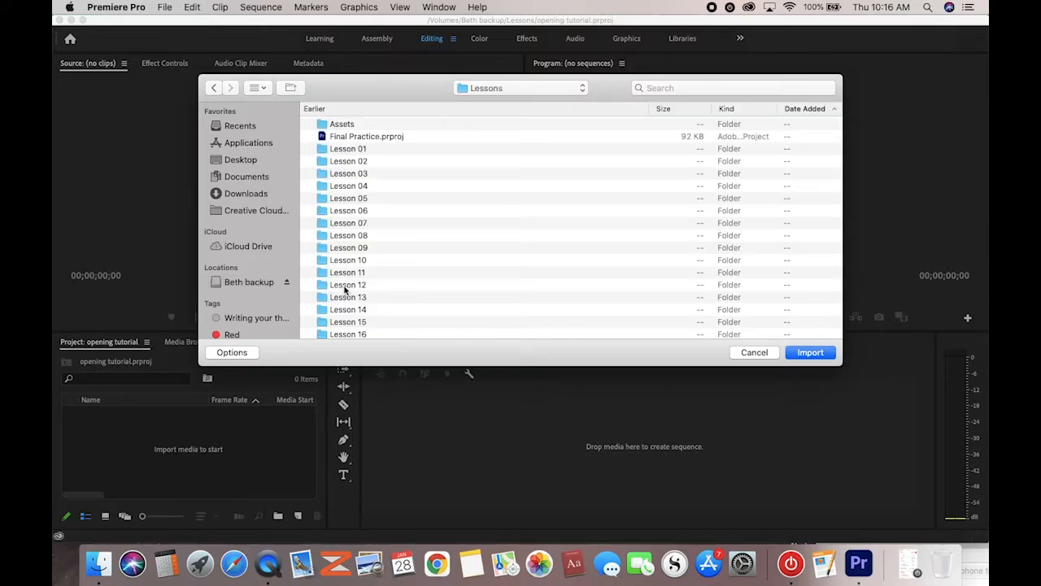
double_click(322, 124)
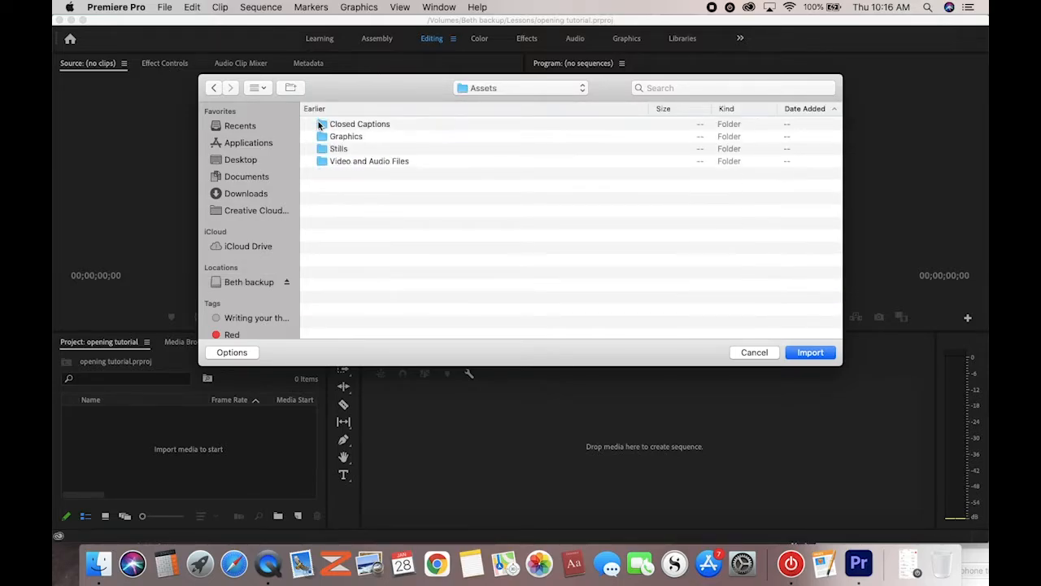
double_click(327, 161)
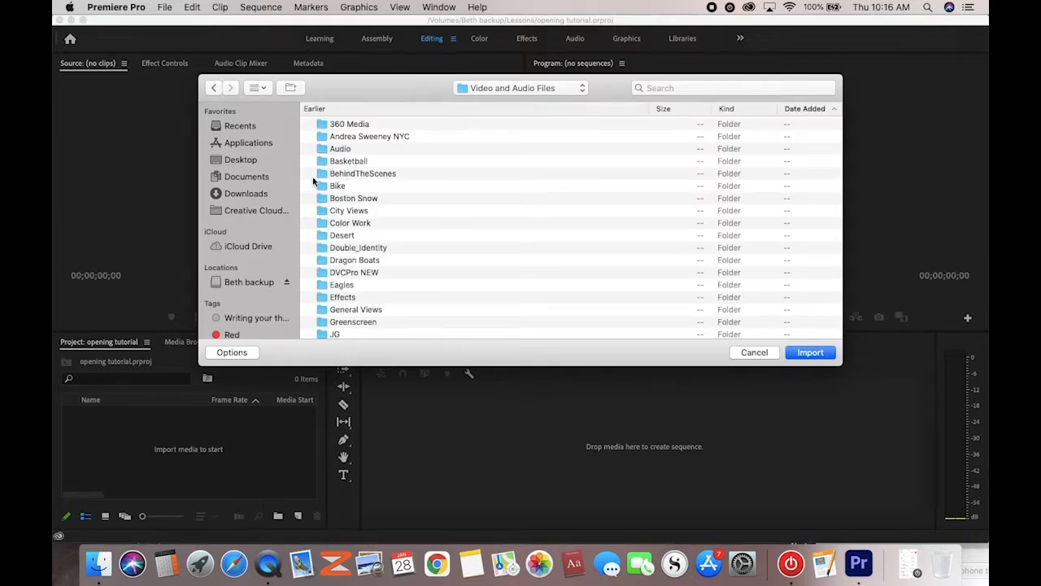
scroll(347, 183, down, 1)
scroll(347, 183, down, 5)
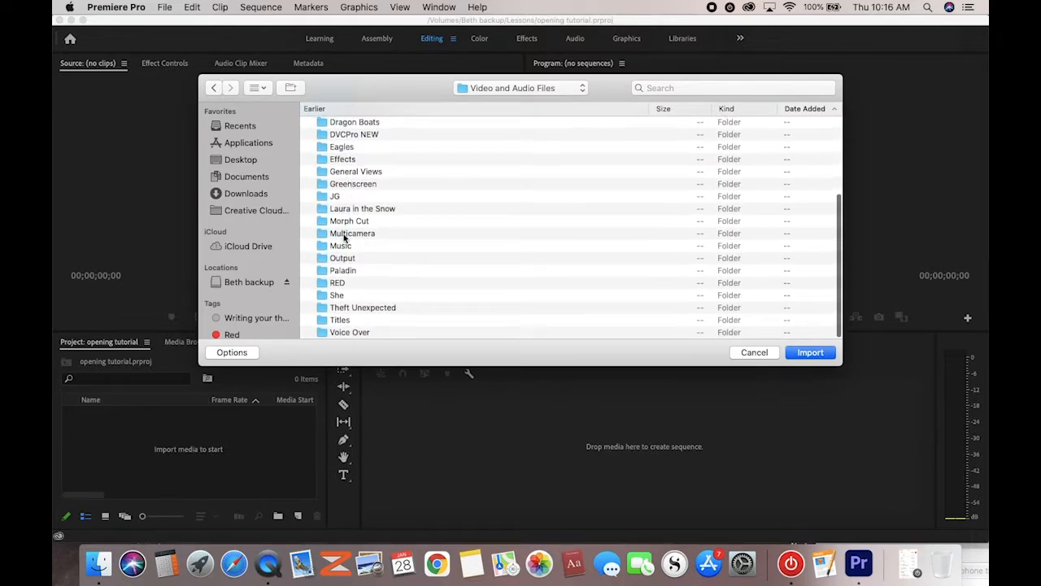
scroll(345, 250, up, 2)
scroll(345, 250, up, 3)
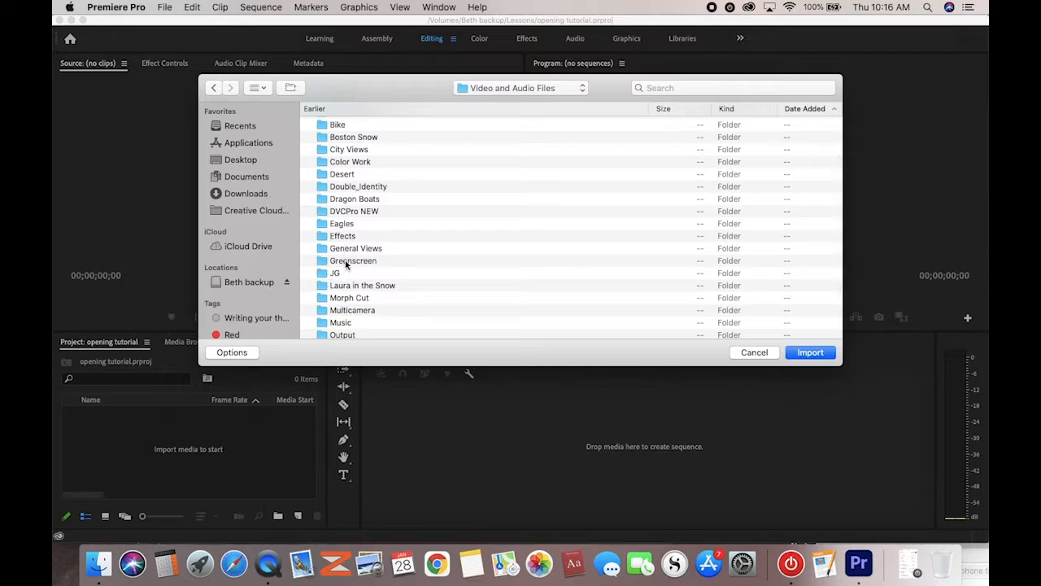
scroll(352, 317, down, 5)
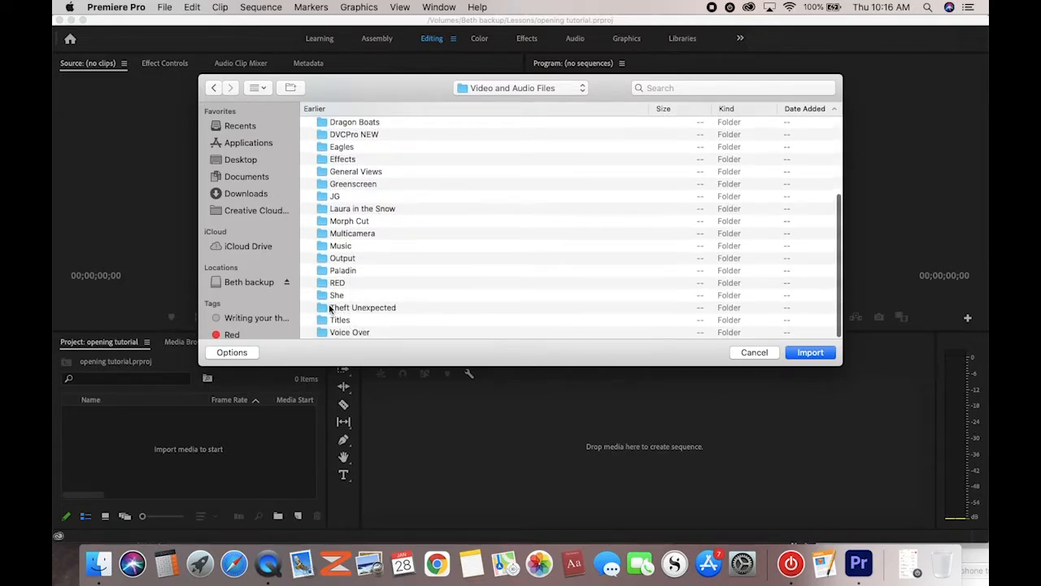
Import Excuse Me - 00035.mp4 through HS John - 00032.mp4 from the Theft Unexpected folder
click(327, 309)
double_click(327, 309)
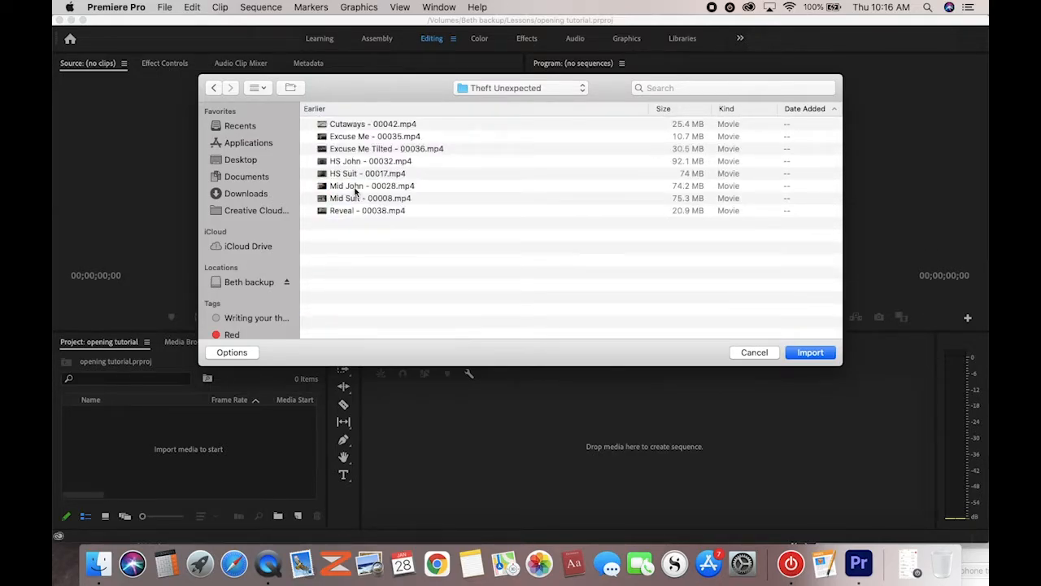
click(342, 136)
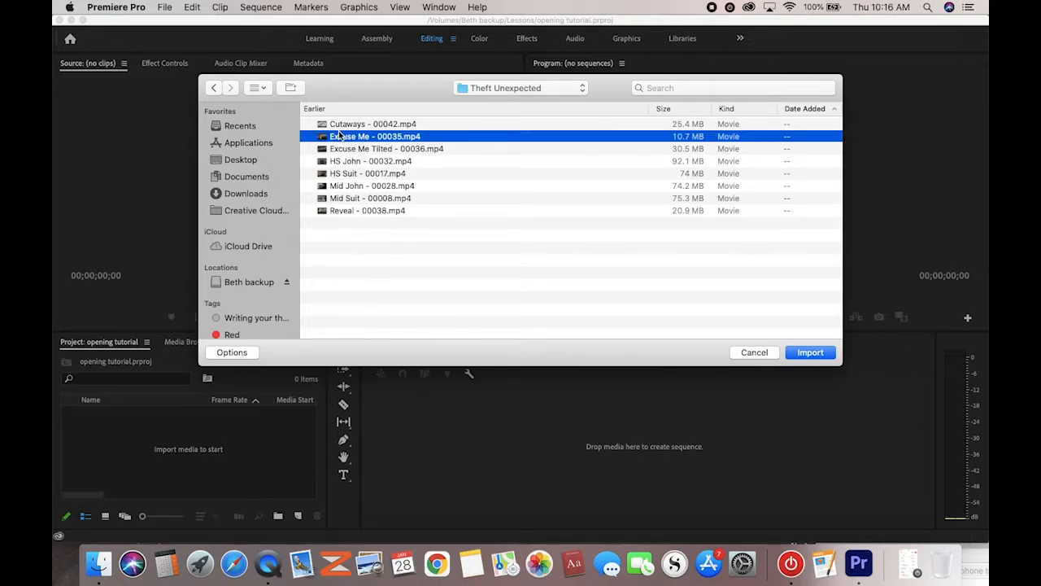
shift+click(339, 161)
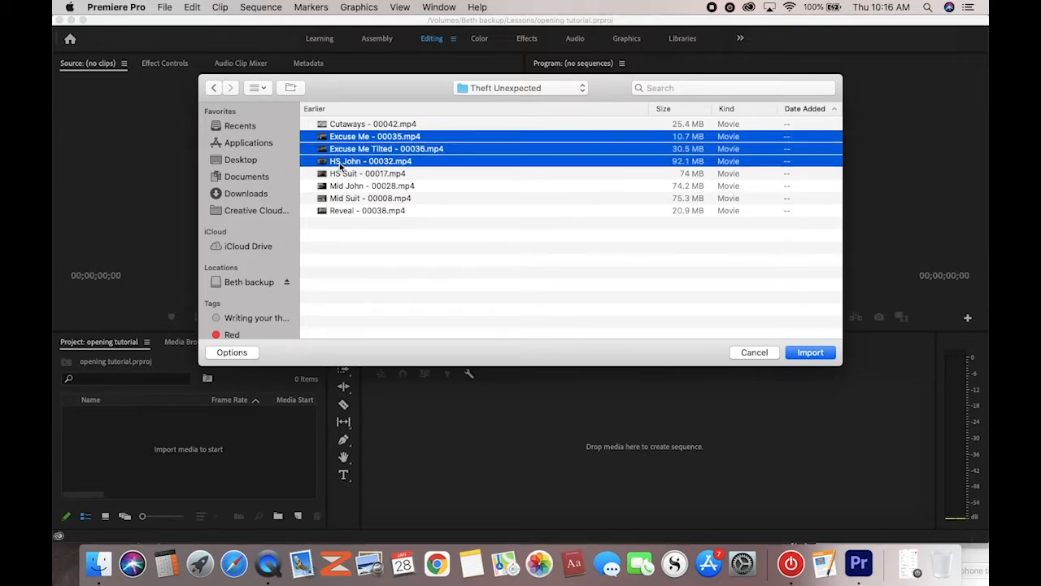
click(800, 352)
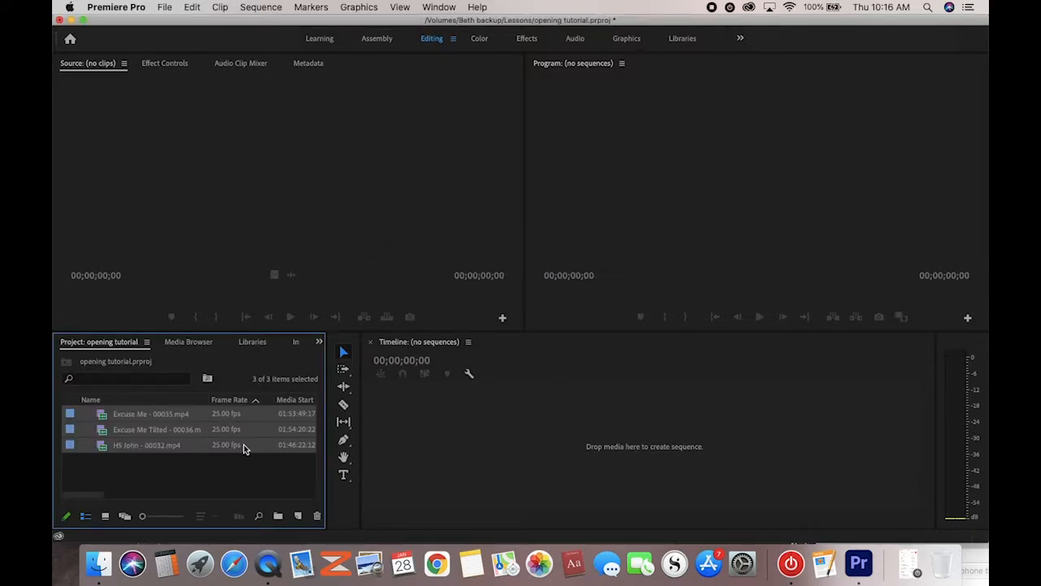
click(203, 471)
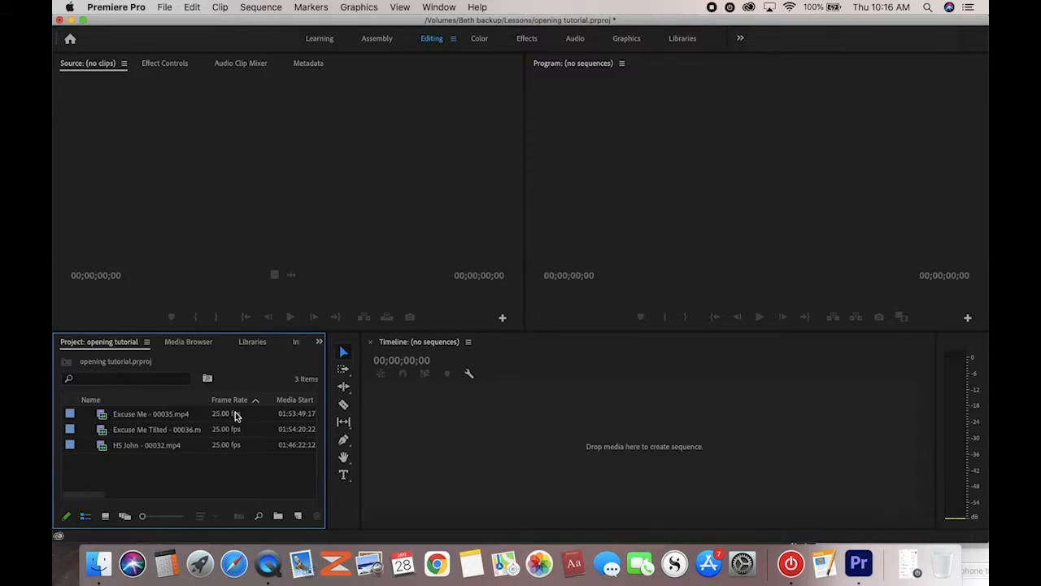
scroll(272, 449, right, 5)
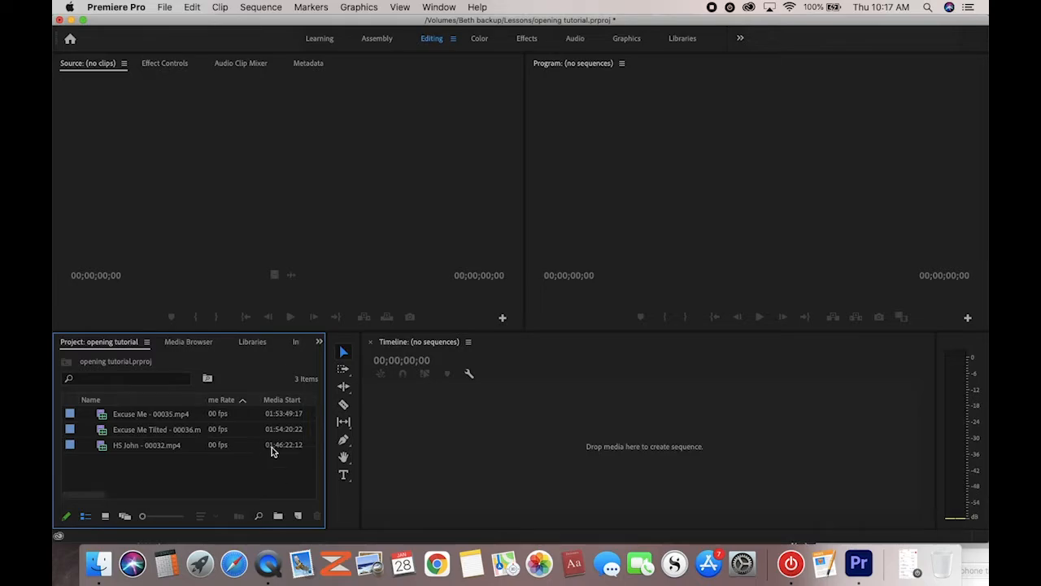
scroll(271, 447, right, 3)
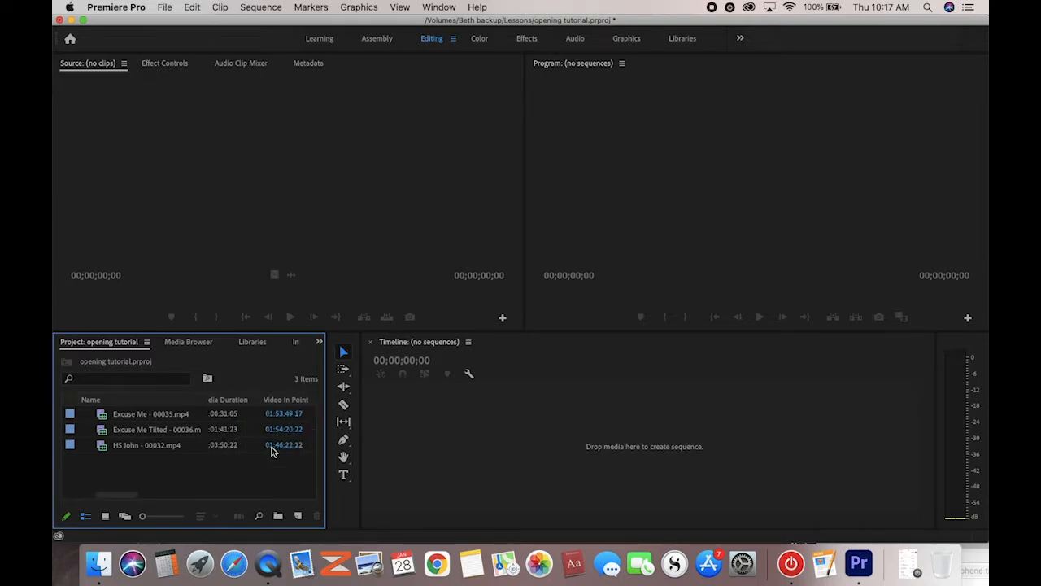
scroll(271, 447, right, 5)
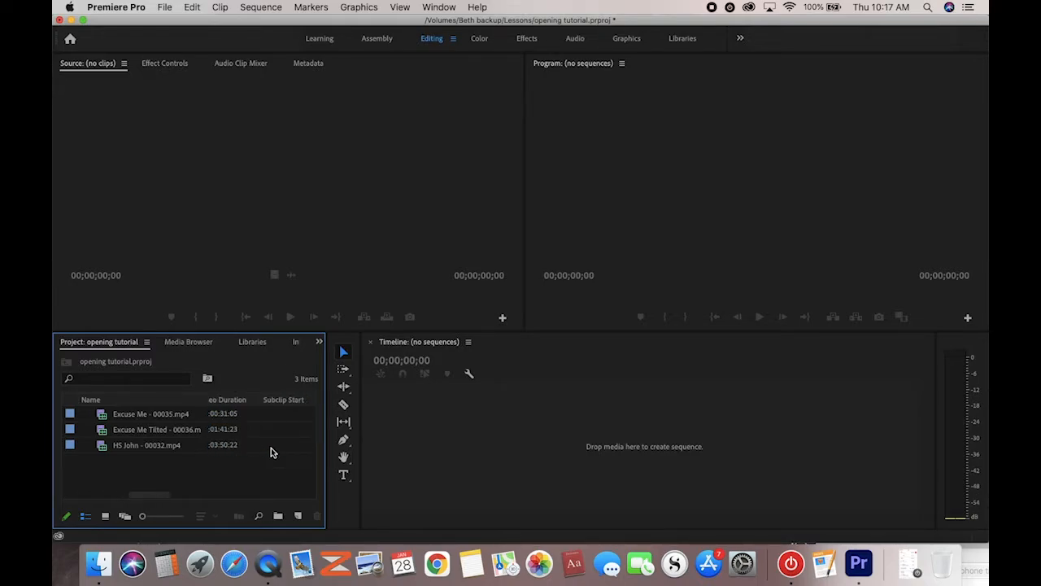
scroll(271, 448, left, 3)
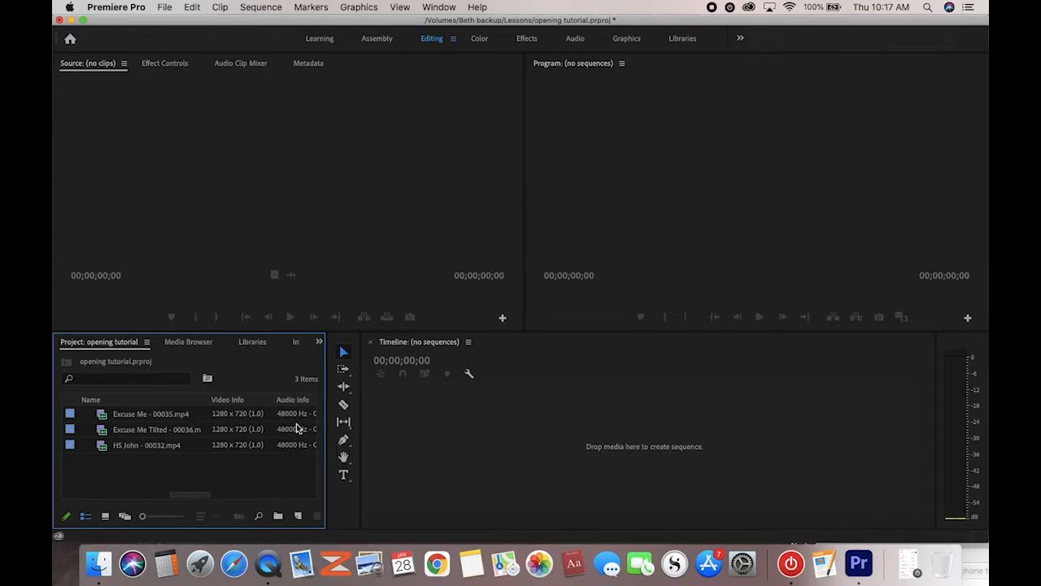
scroll(274, 426, right, 4)
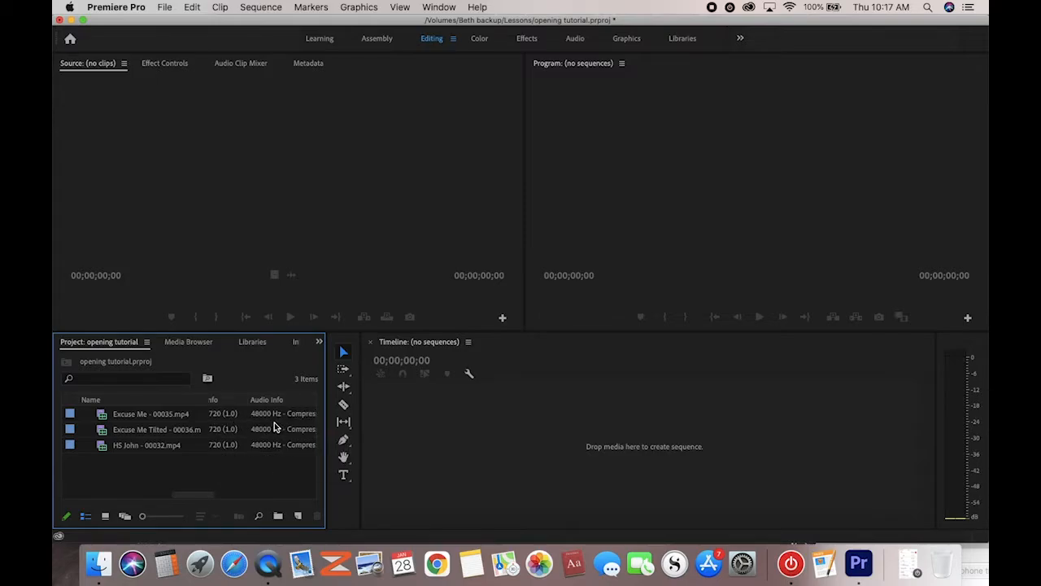
scroll(274, 425, right, 4)
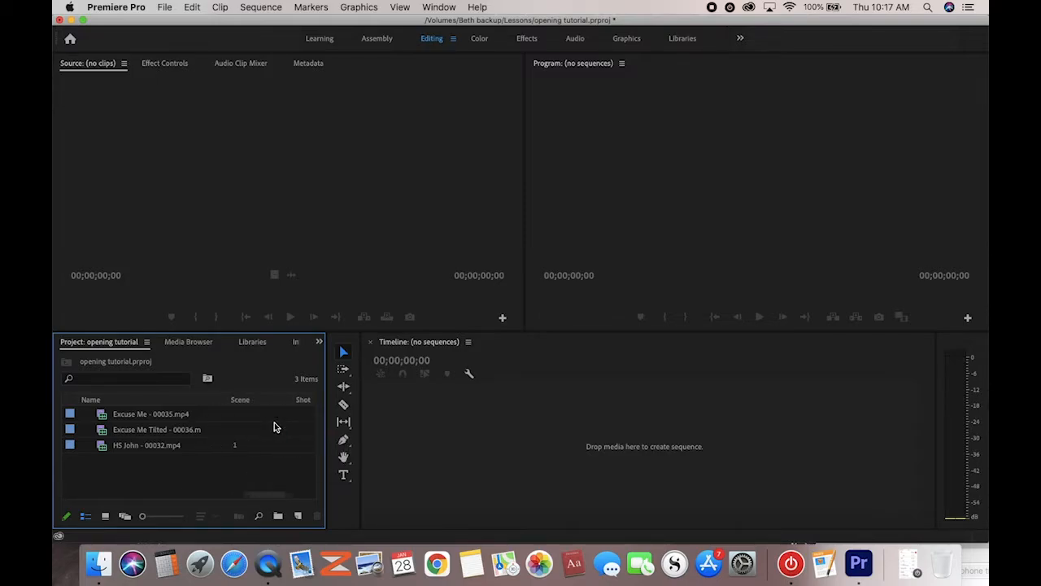
scroll(274, 426, left, 8)
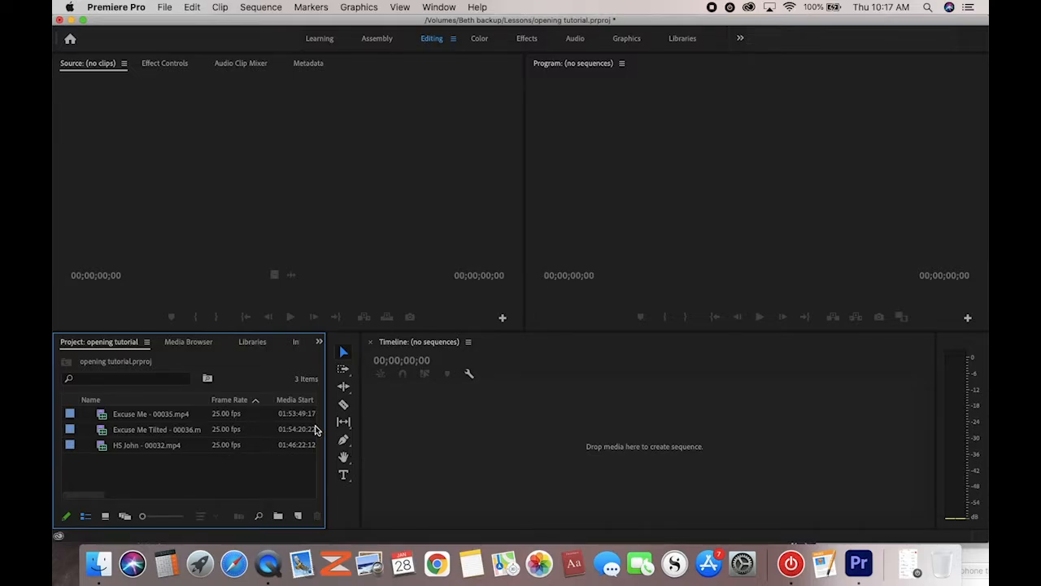
scroll(282, 430, right, 2)
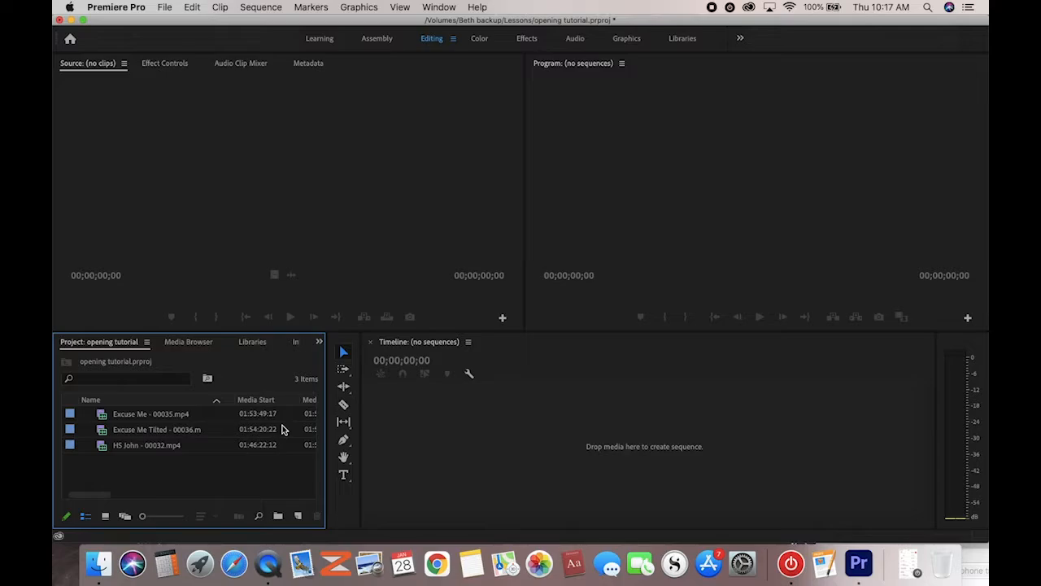
scroll(265, 437, left, 2)
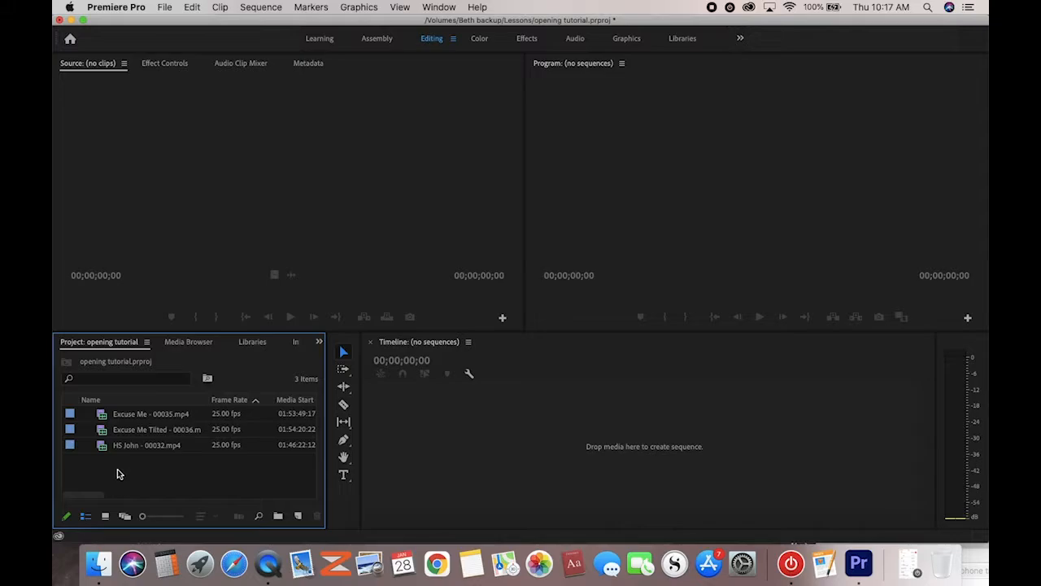
click(104, 516)
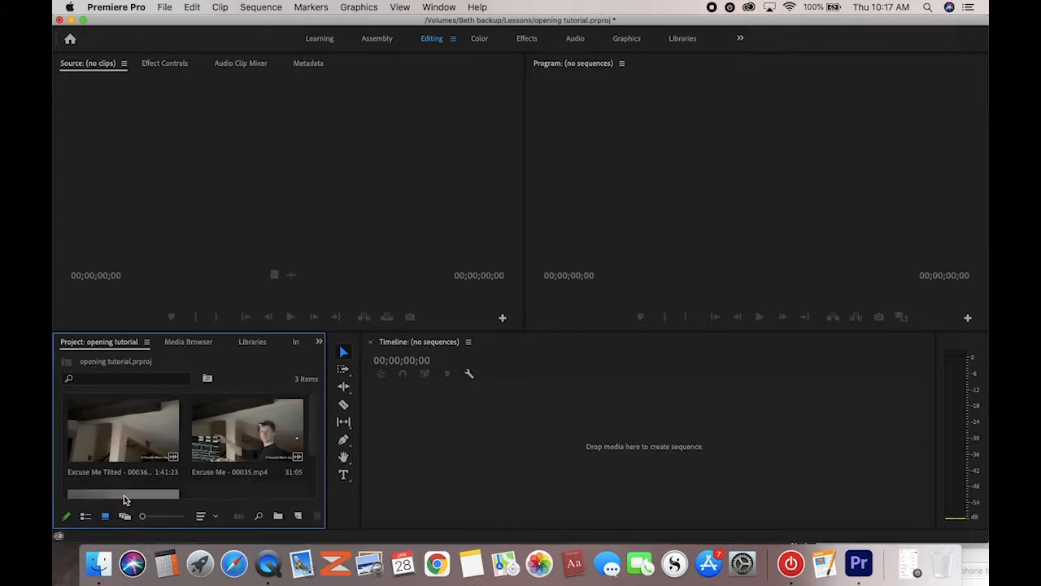
scroll(131, 439, down, 2)
scroll(131, 439, up, 2)
scroll(131, 439, down, 2)
scroll(131, 439, up, 2)
scroll(131, 429, down, 2)
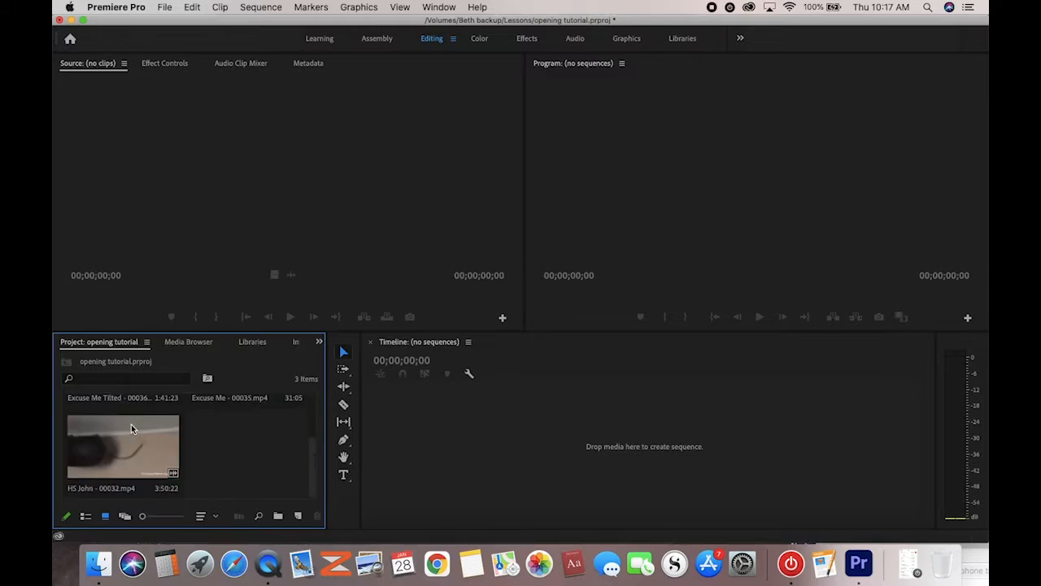
scroll(131, 430, up, 2)
scroll(131, 429, down, 2)
scroll(131, 429, up, 2)
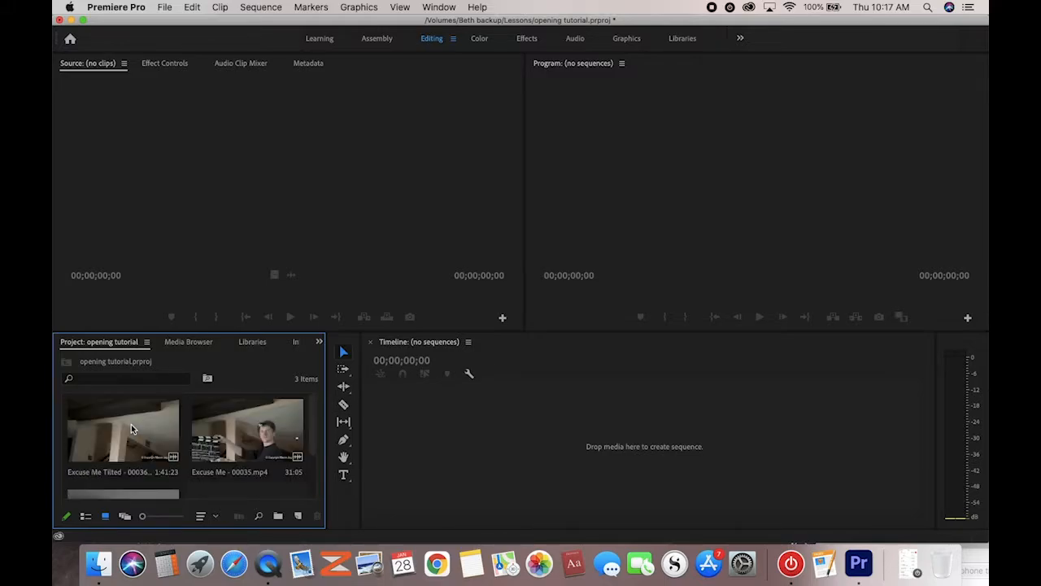
click(86, 517)
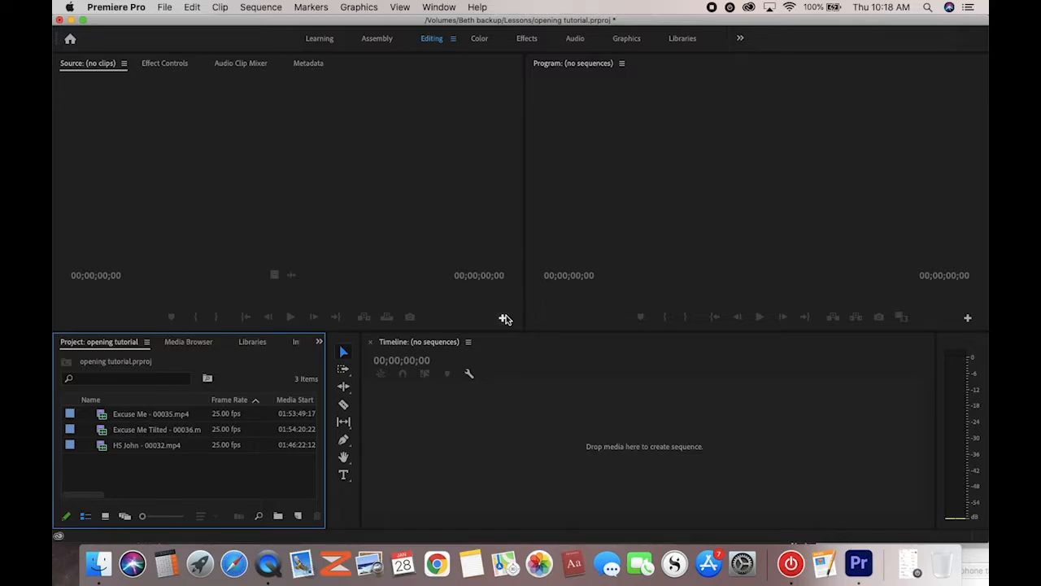
Choose New Item > Sequence in the Project panel to open the sequence presets
click(300, 516)
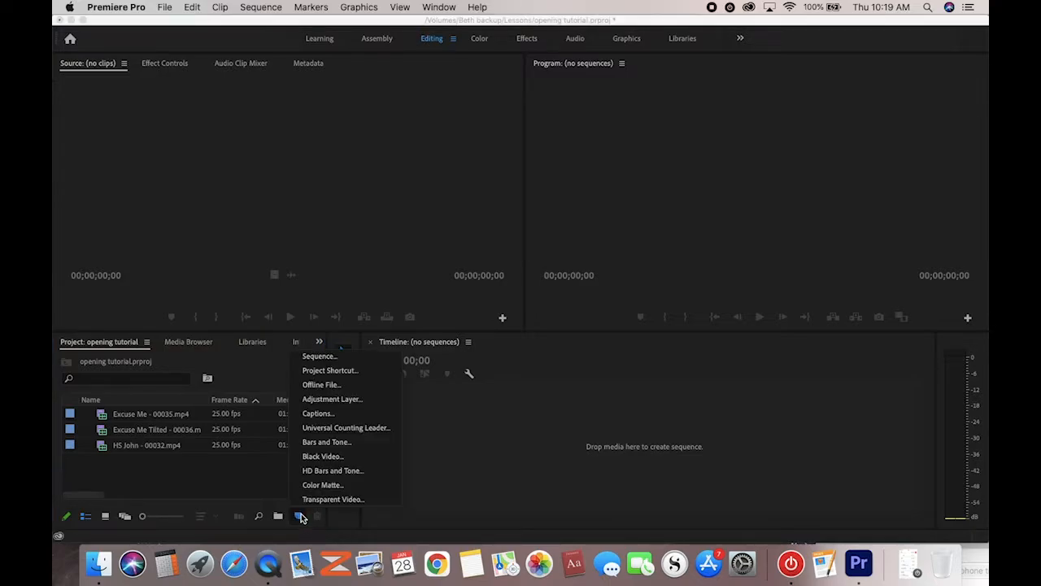
click(316, 357)
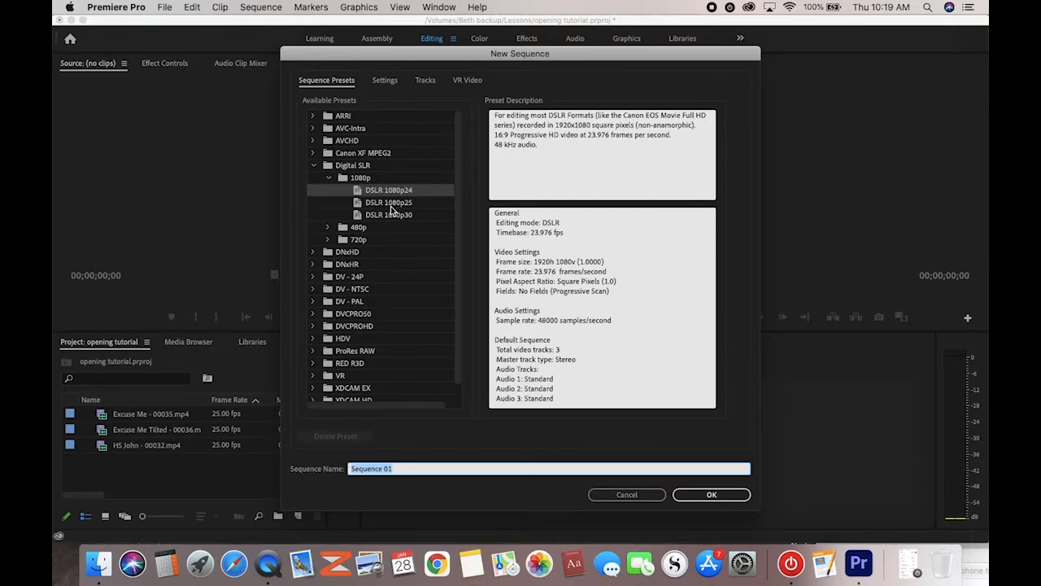
Inspect the Digital SLR 720p preset DSLR 720p24 @ 23.976, then cancel without creating a sequence
click(329, 177)
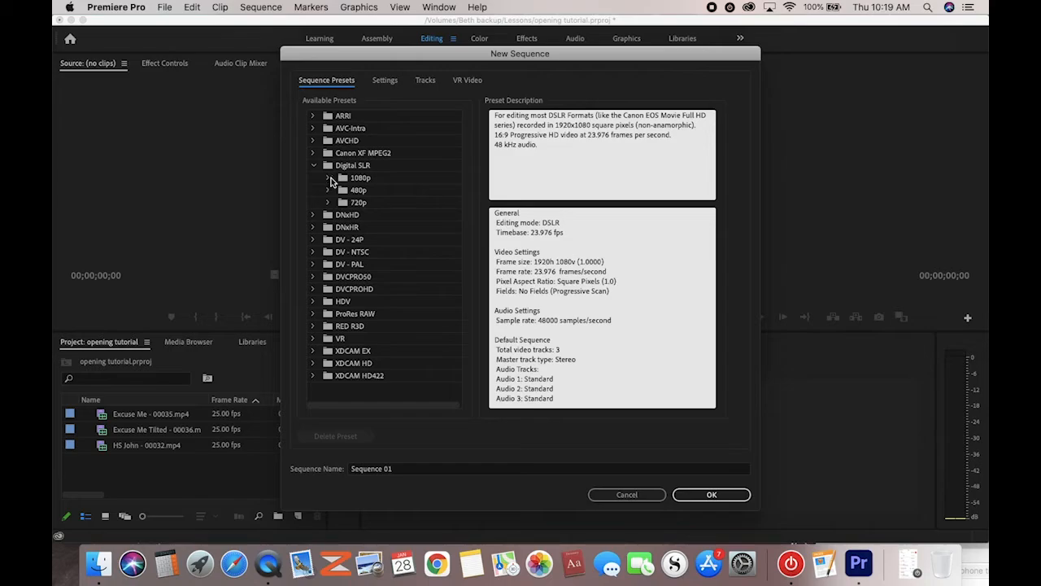
click(329, 202)
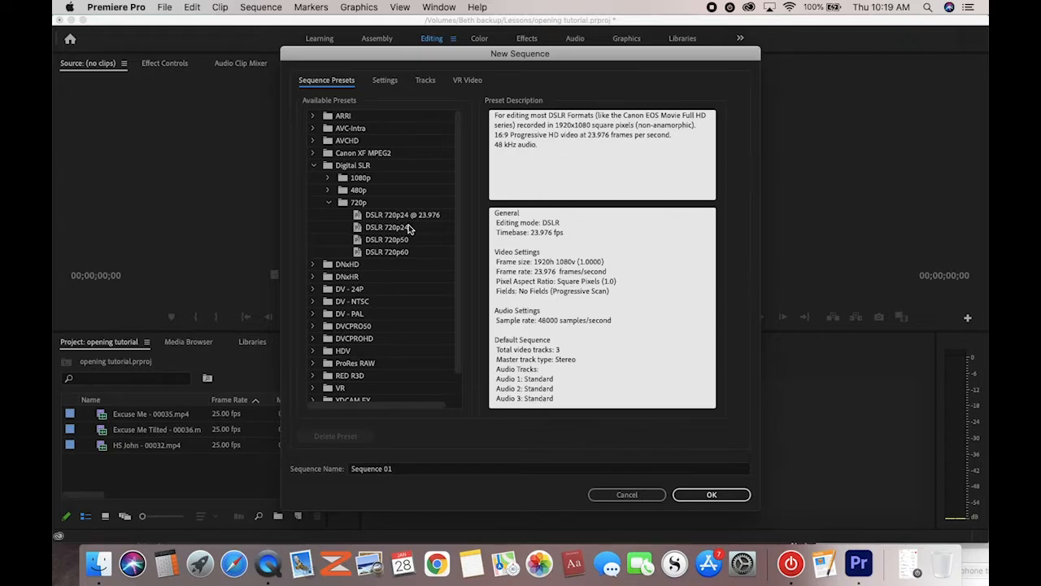
click(363, 218)
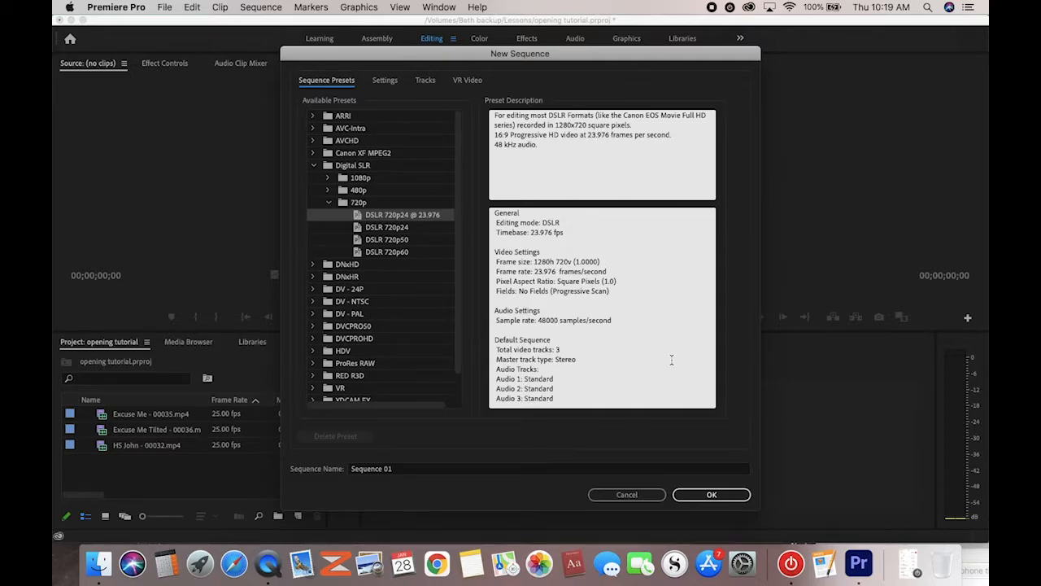
click(625, 494)
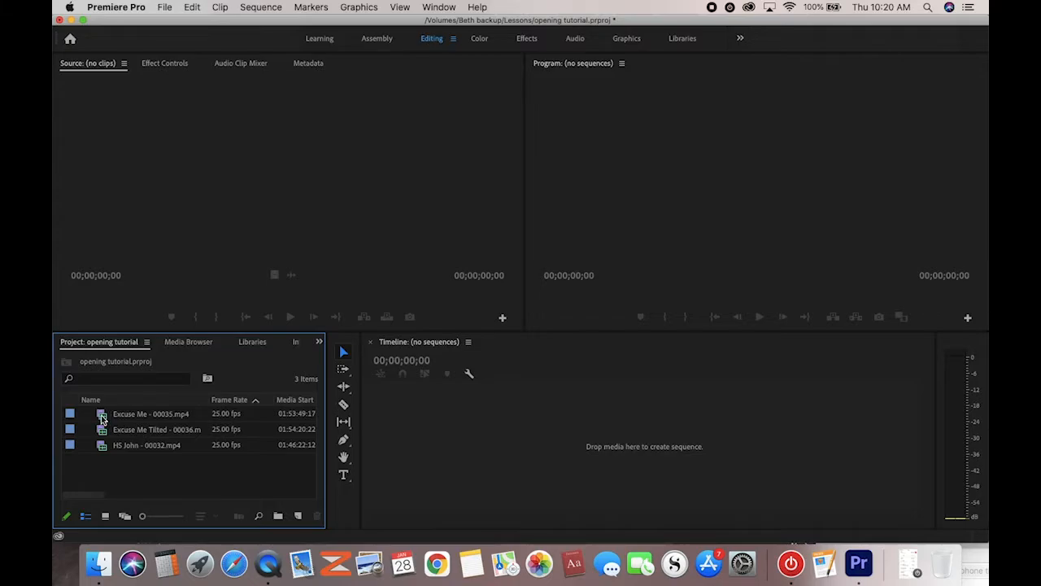
Drag Excuse Me - 00035.mp4 onto the Timeline to make a sequence, then delete the clip
mouse_move(101, 419)
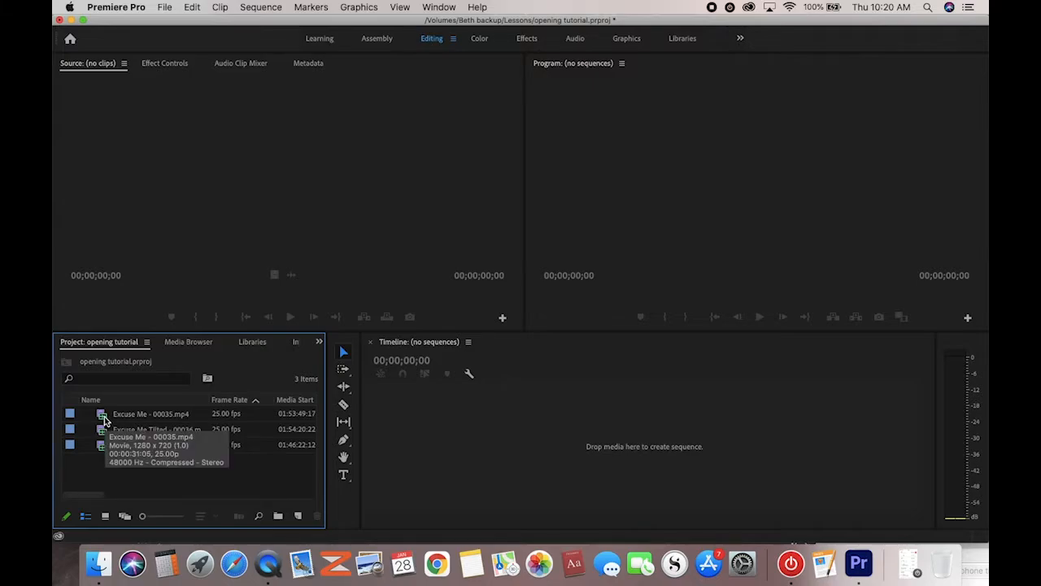
drag(104, 420, 431, 456)
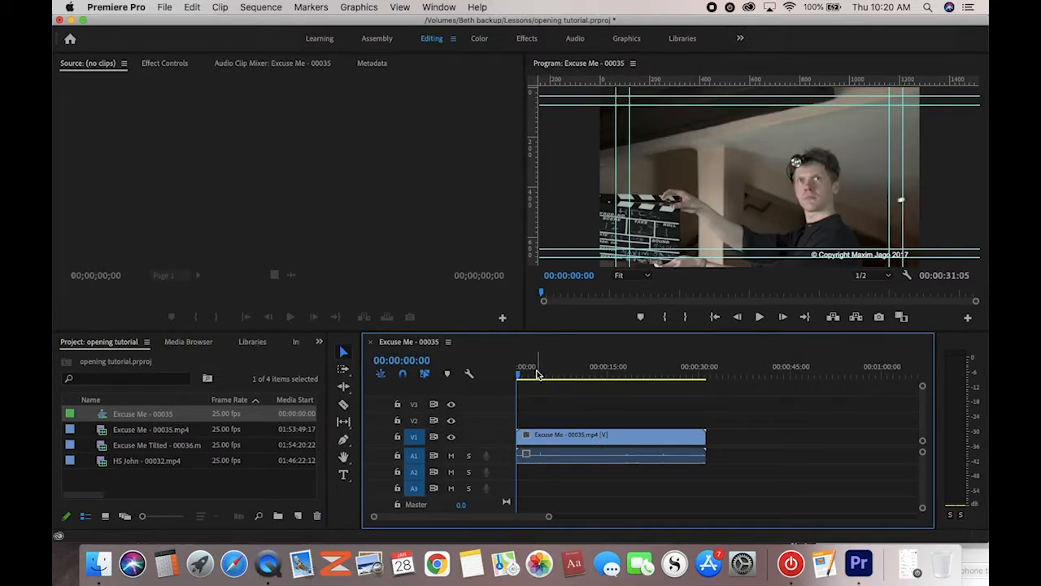
click(564, 438)
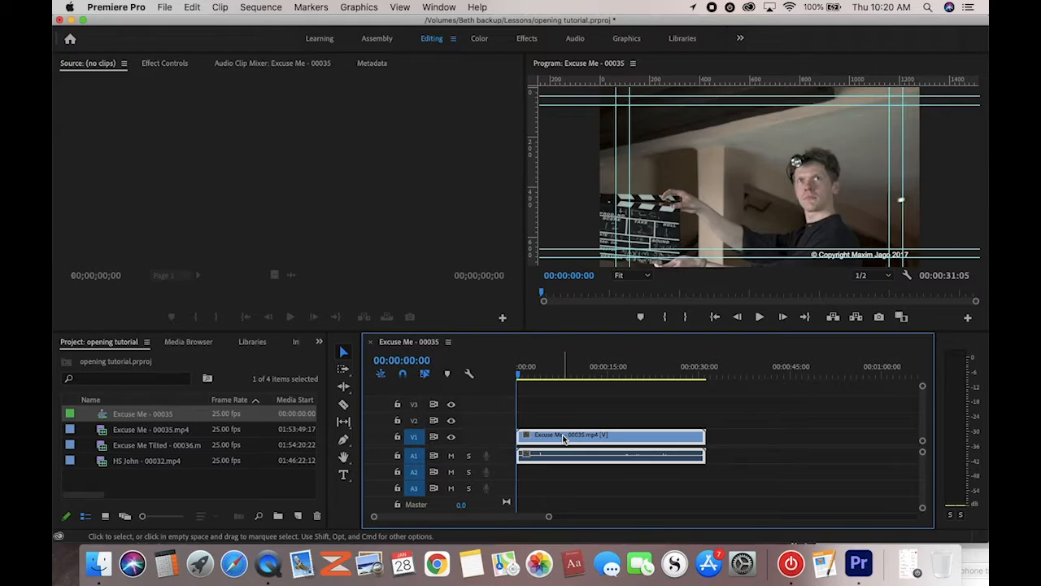
key(Delete)
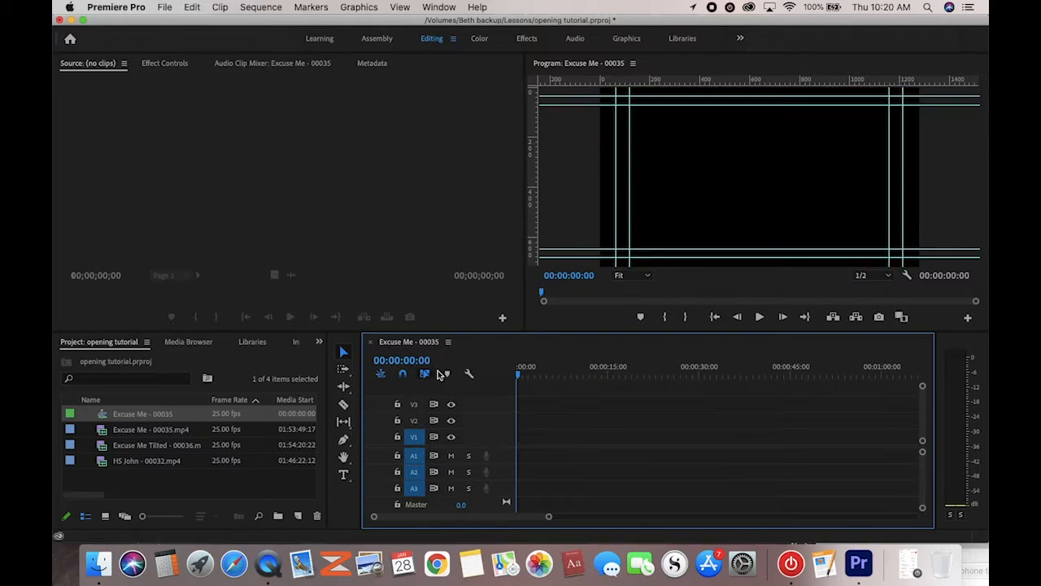
Rename the Excuse Me - 00035 sequence to 'opening sequence'
click(124, 416)
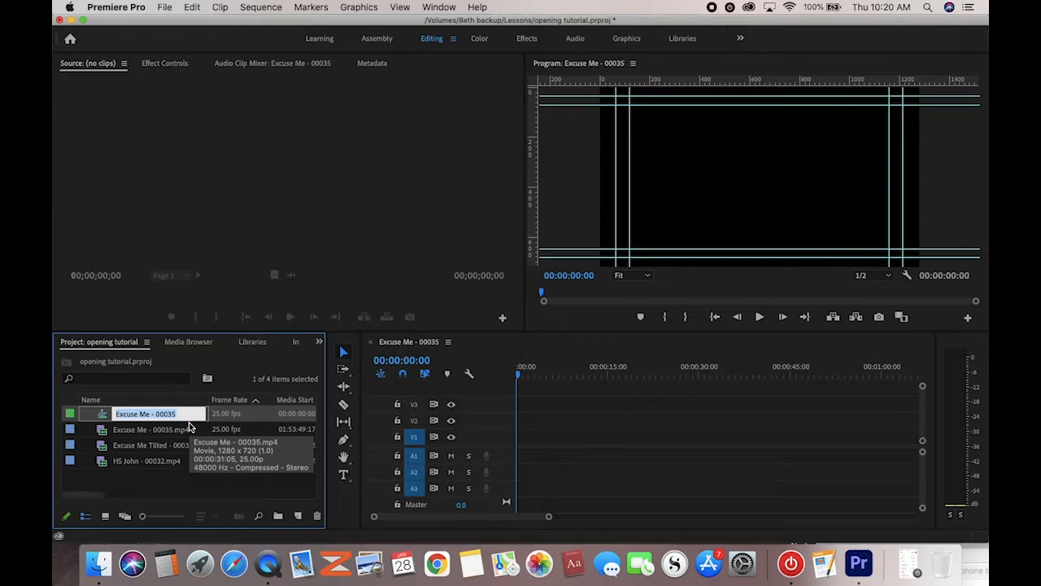
text(opening sequence)
key(Return)
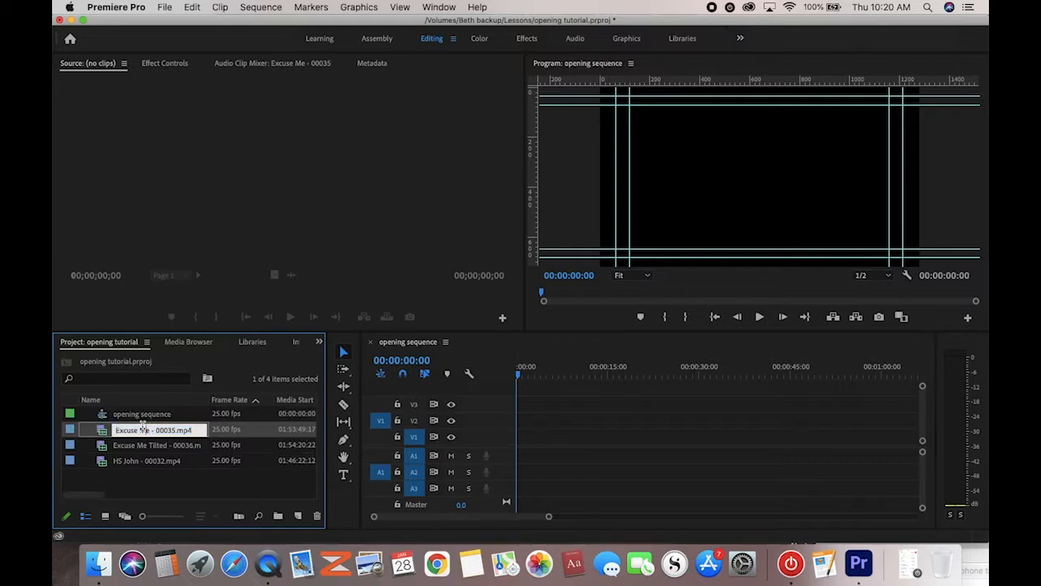
click(113, 421)
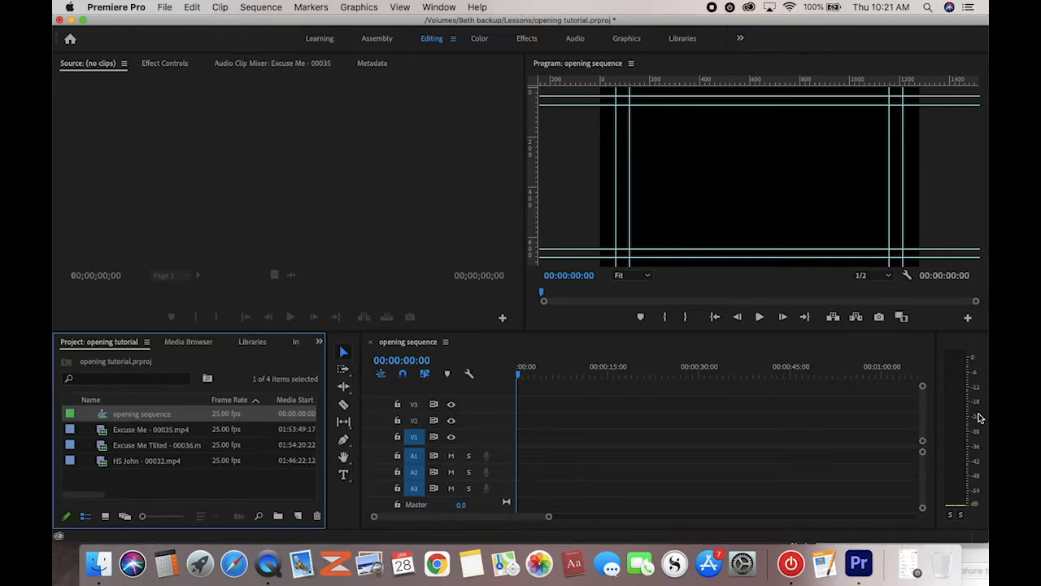
Bring the Audio Meters panel forward from the Window menu
click(407, 8)
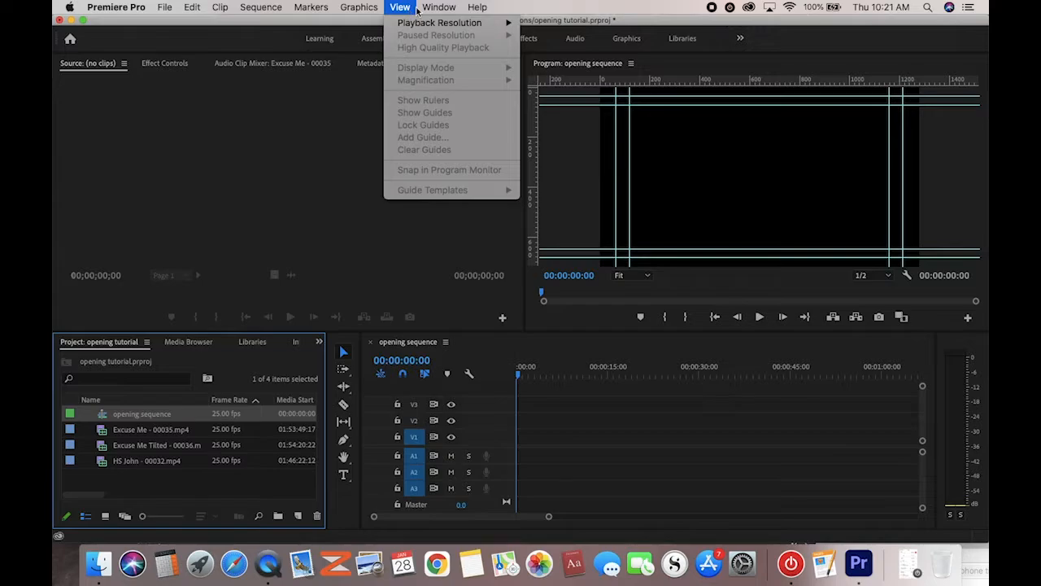
mouse_move(433, 10)
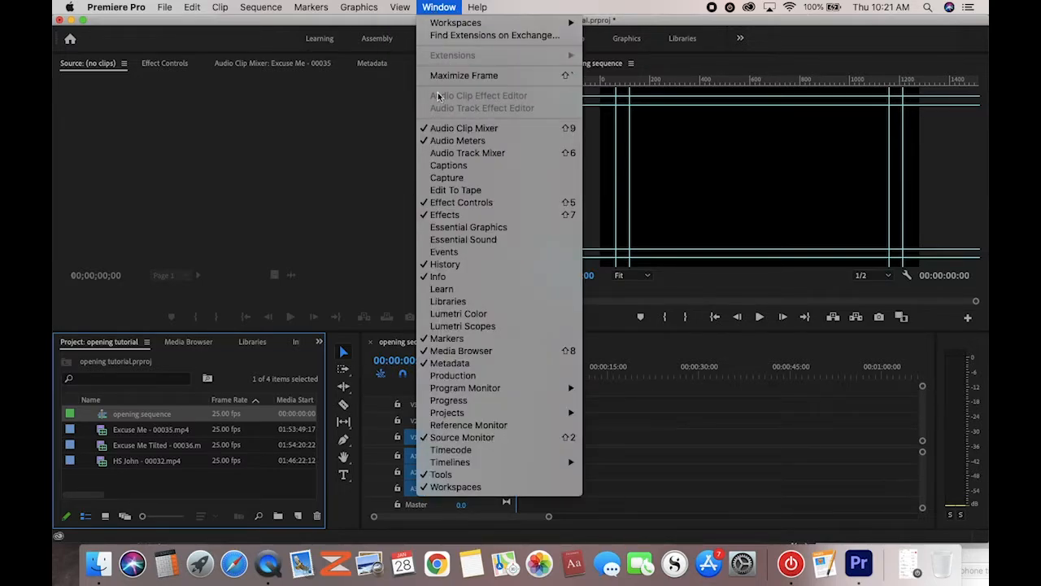
click(433, 143)
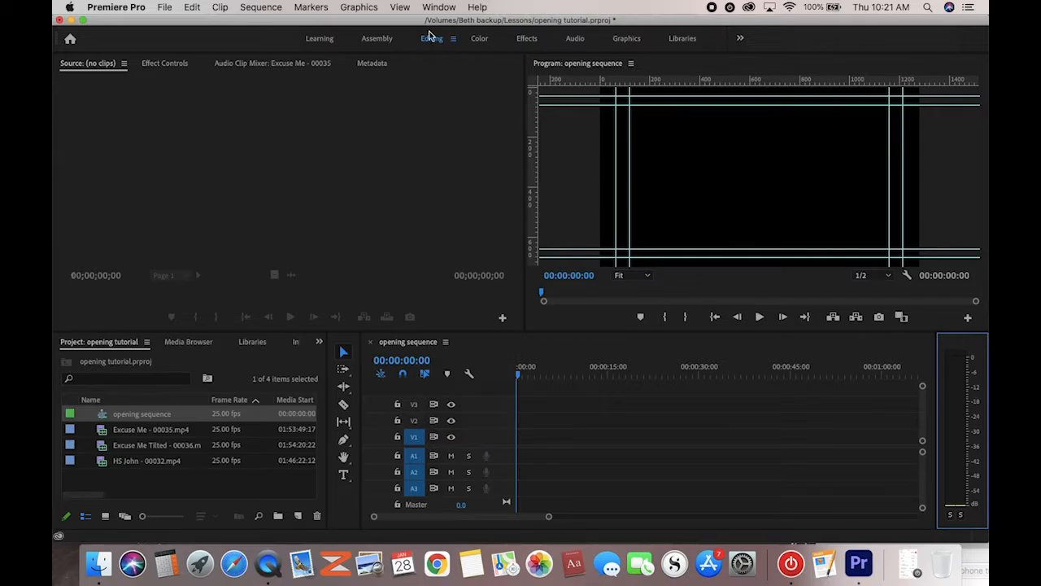
click(402, 7)
click(437, 7)
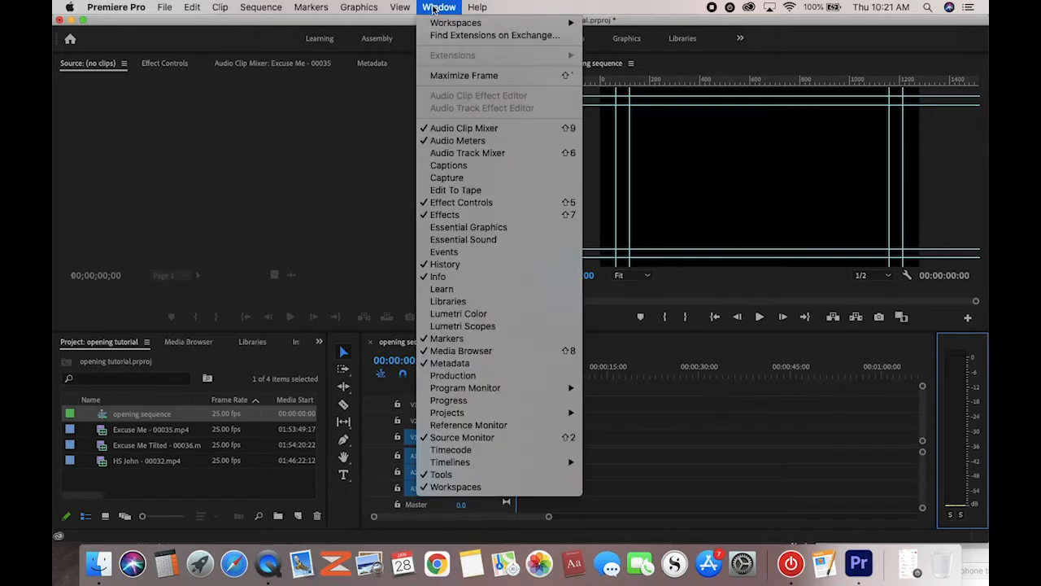
click(434, 143)
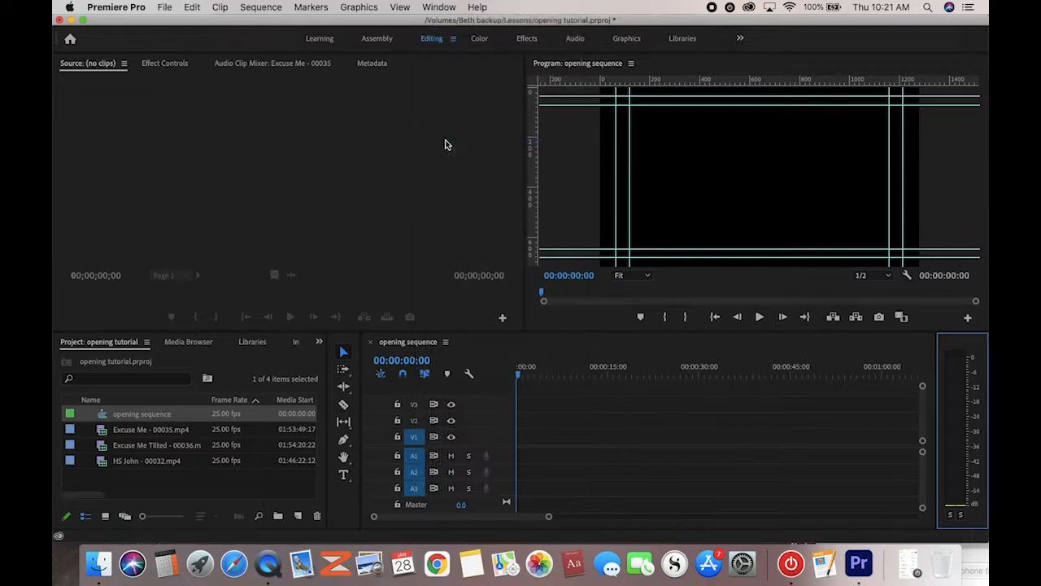
click(439, 8)
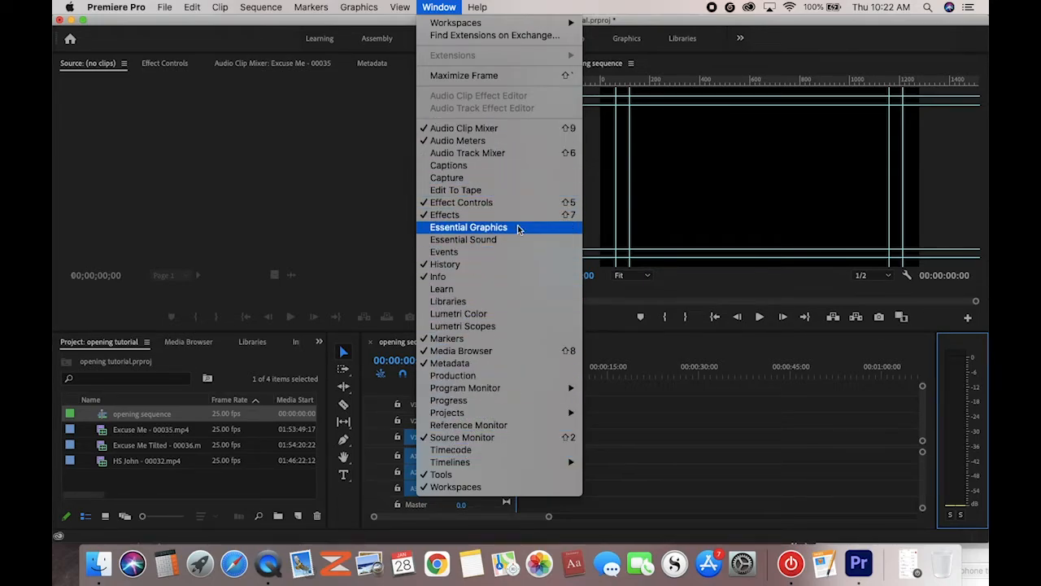
click(972, 352)
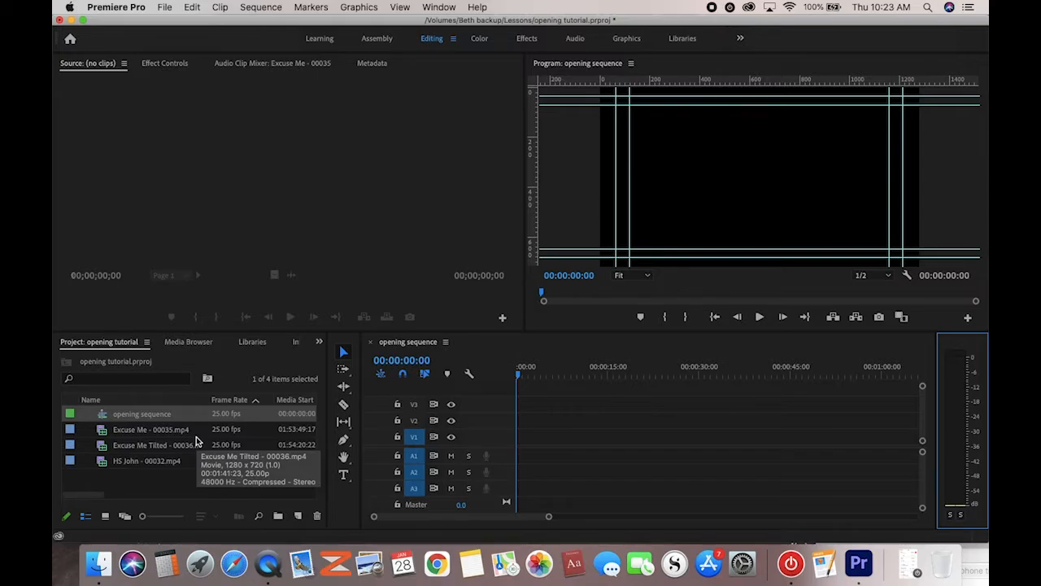
Load Excuse Me - 00035.mp4 in the Source monitor and patch its video to V1
double_click(124, 431)
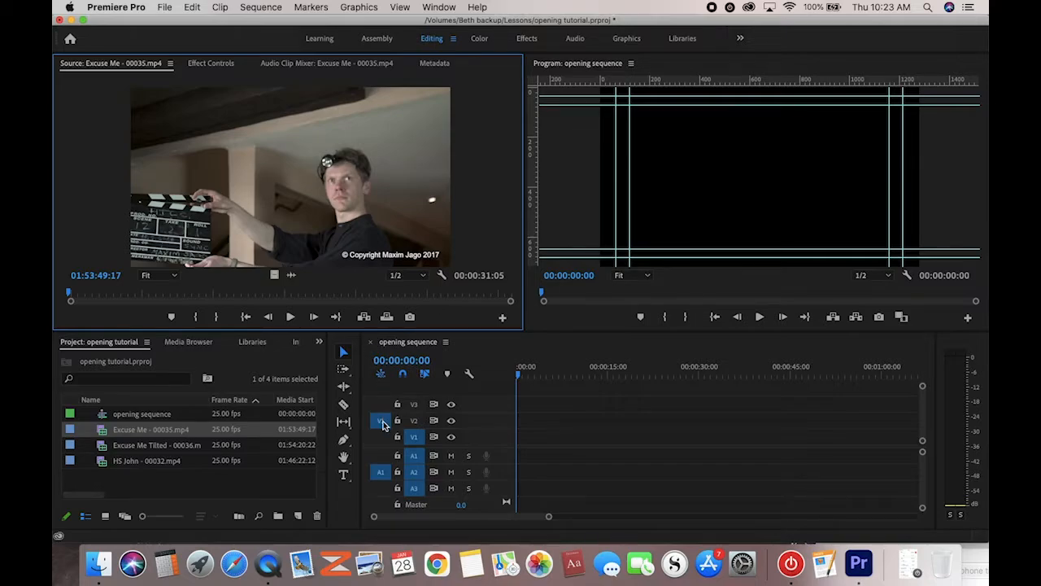
drag(383, 425, 382, 442)
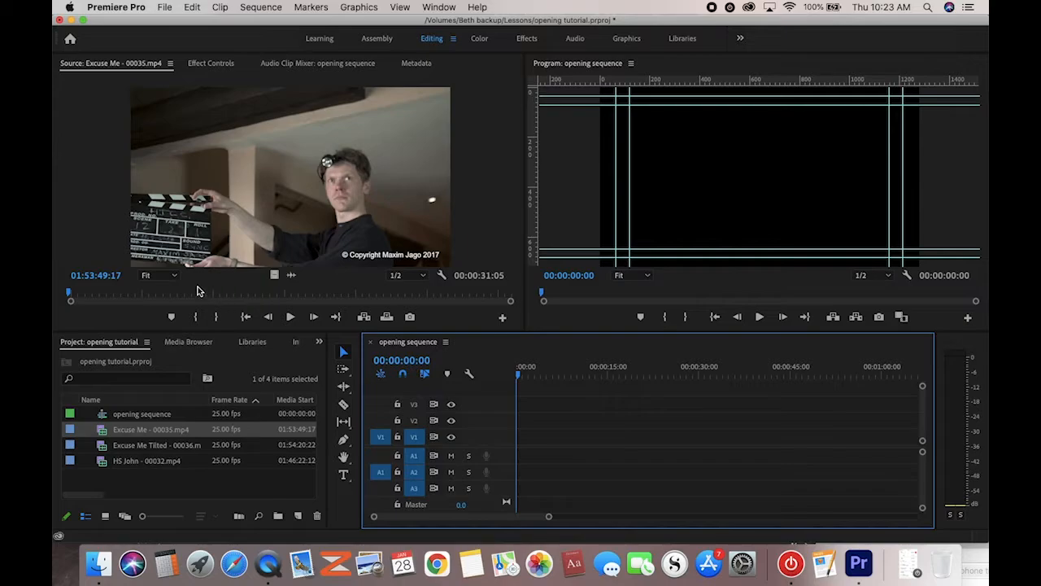
Scrub the Excuse Me clip and set its In point at 01:54:03:16
click(100, 294)
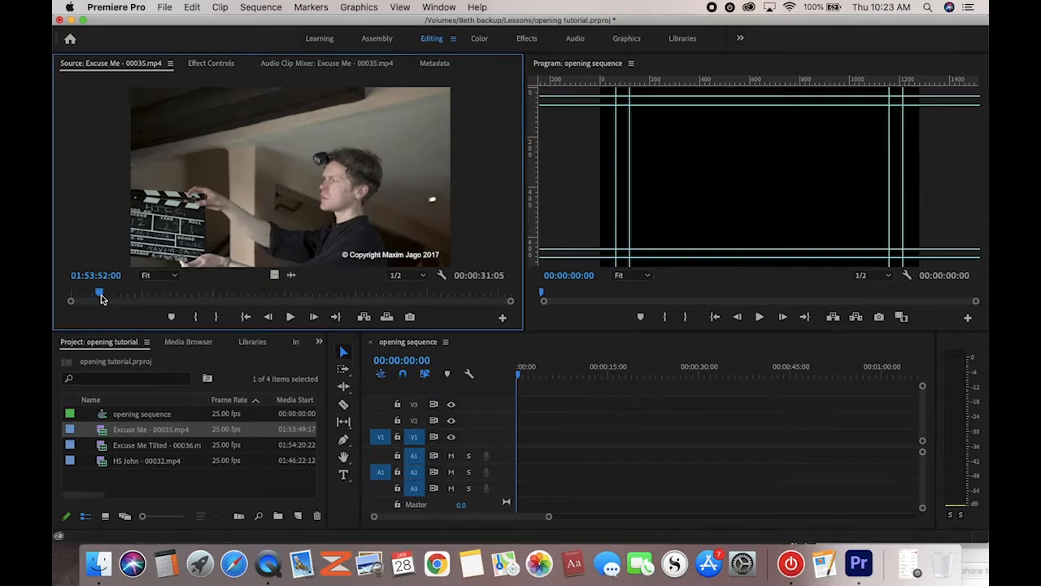
drag(100, 294, 267, 301)
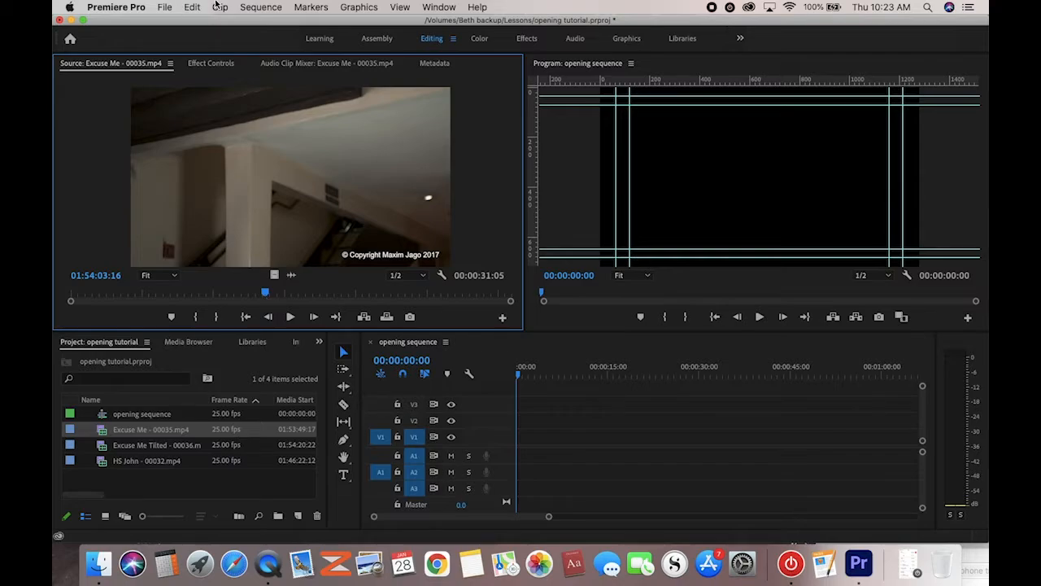
click(311, 8)
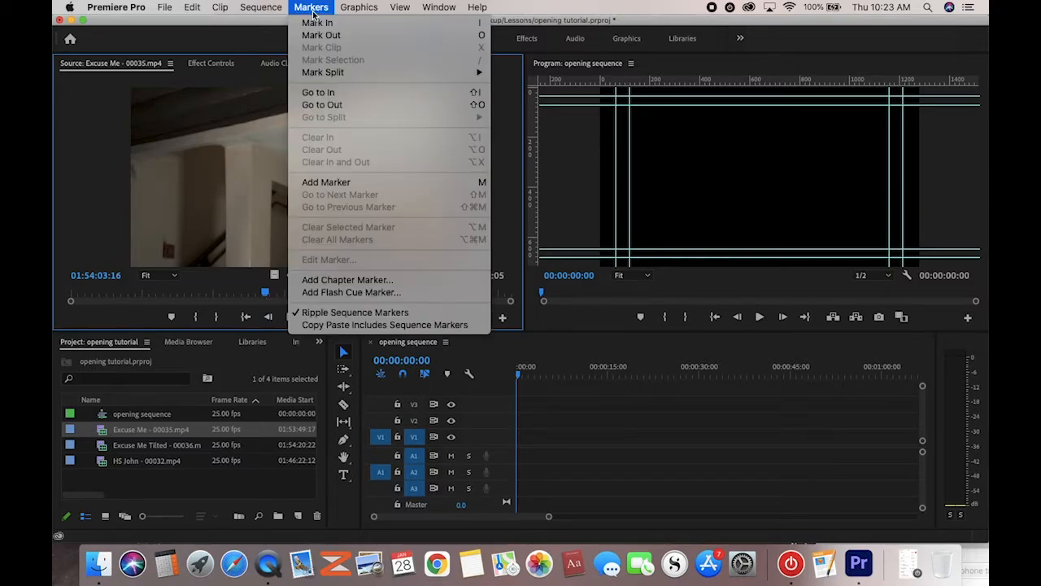
click(311, 9)
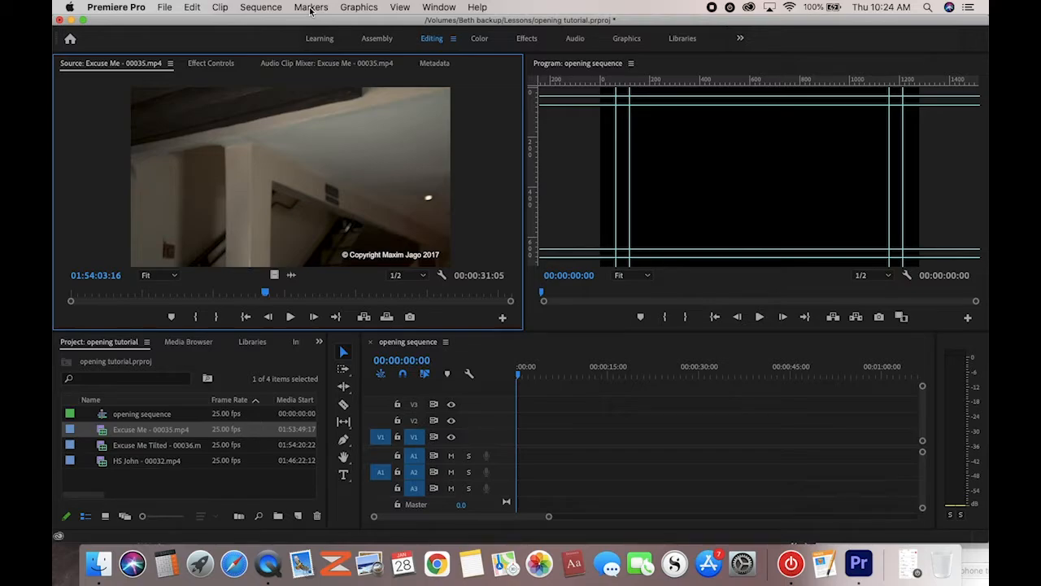
key(i)
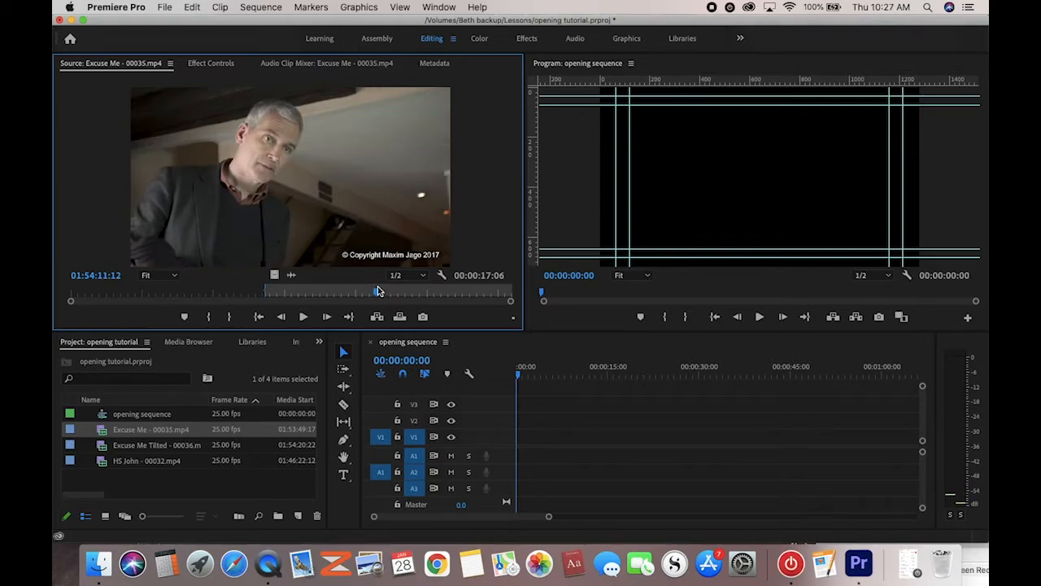
Set an Out point at 01:54:13:11 and overwrite the 00:00:09:21 range into the sequence
drag(377, 291, 406, 297)
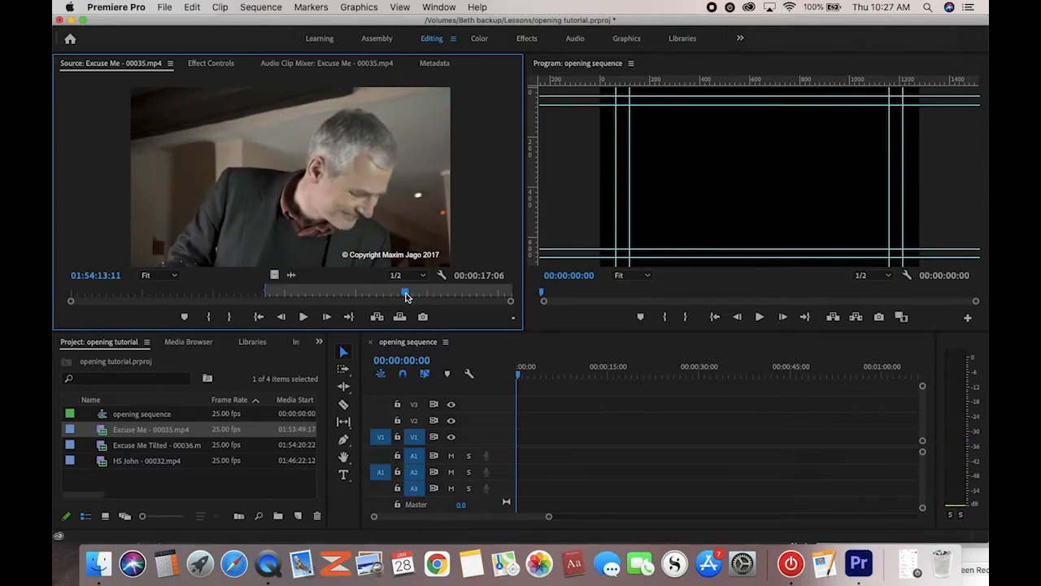
key(o)
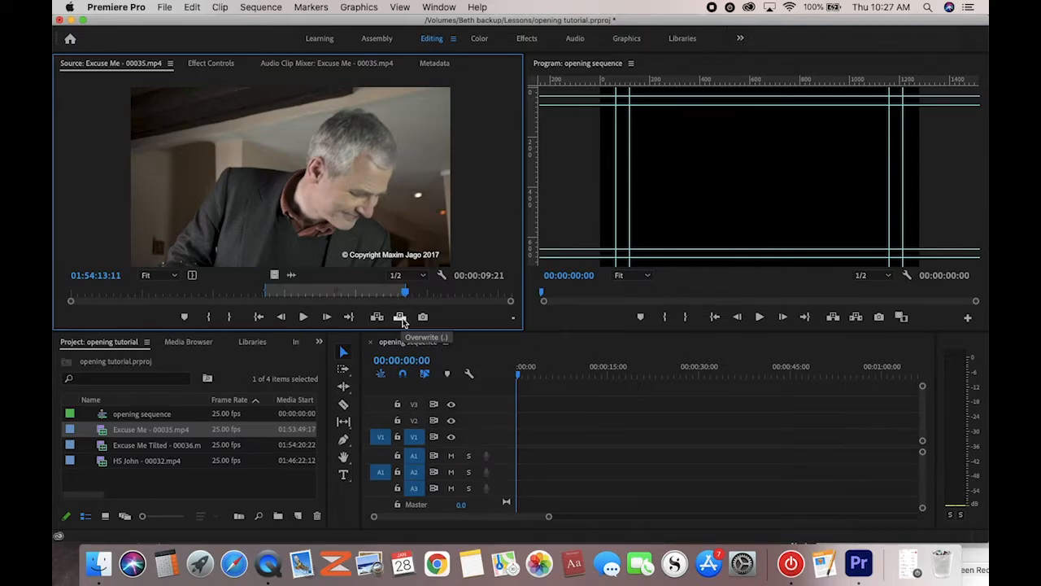
click(399, 317)
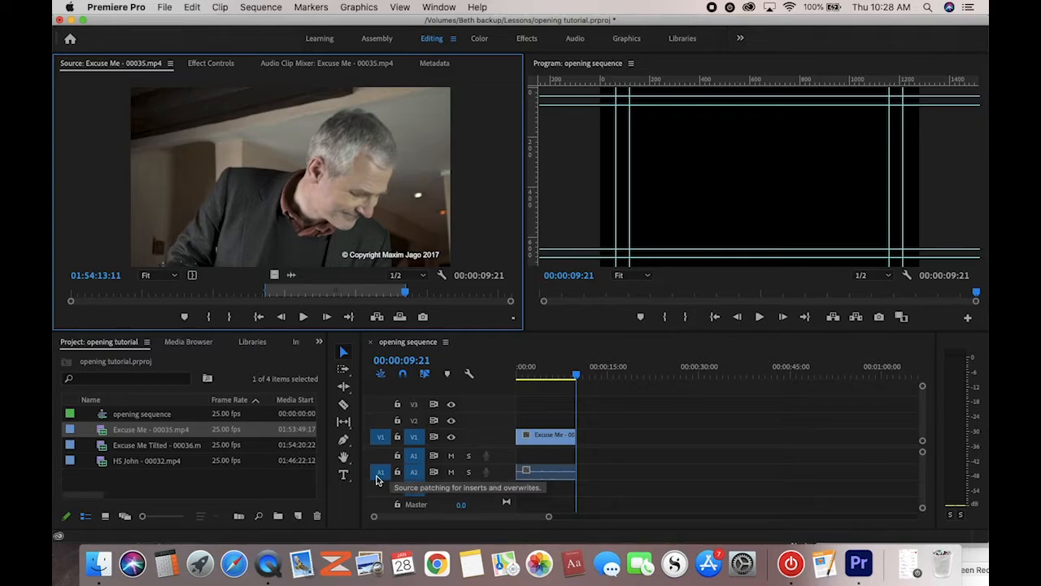
Patch the source audio to A1 and video to V2, and load HS John in the Source monitor
drag(377, 480, 377, 457)
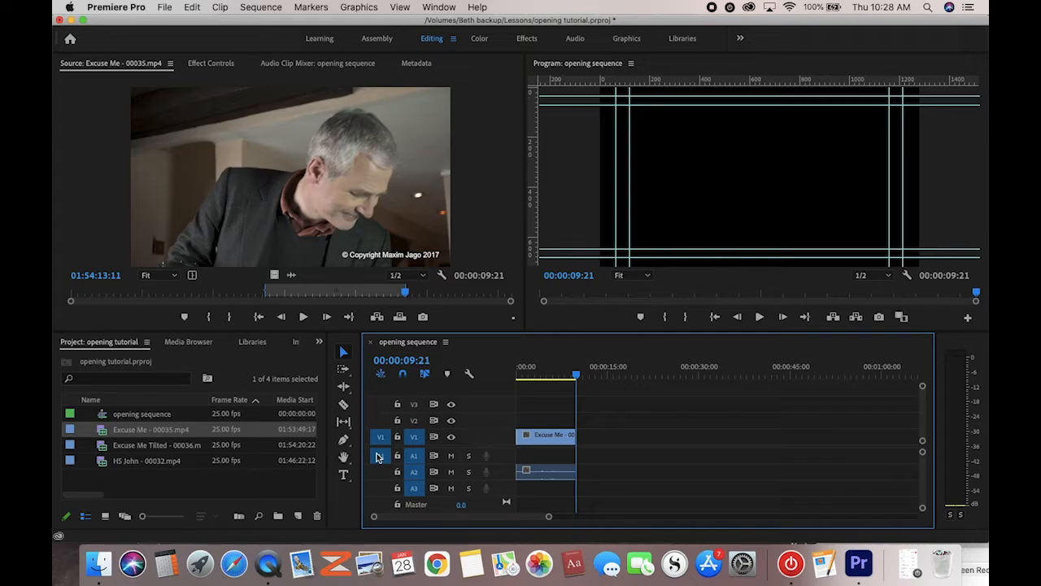
drag(384, 439, 384, 422)
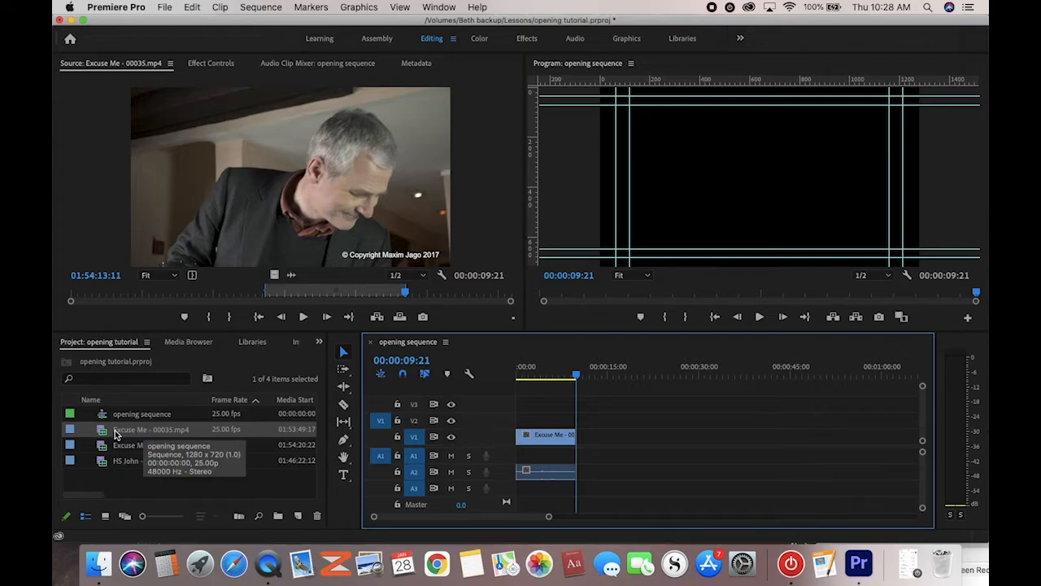
double_click(103, 452)
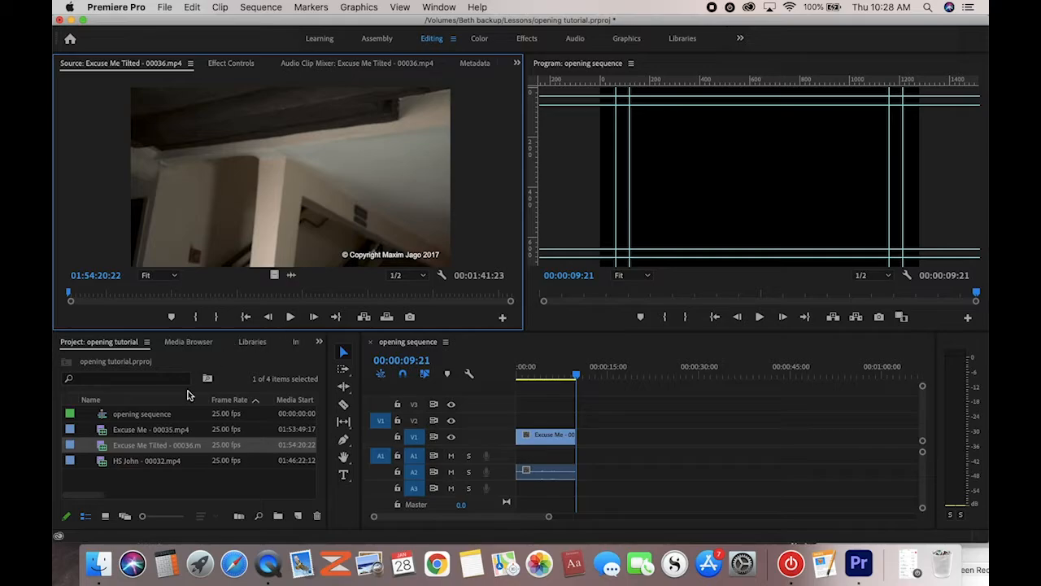
click(101, 461)
double_click(101, 461)
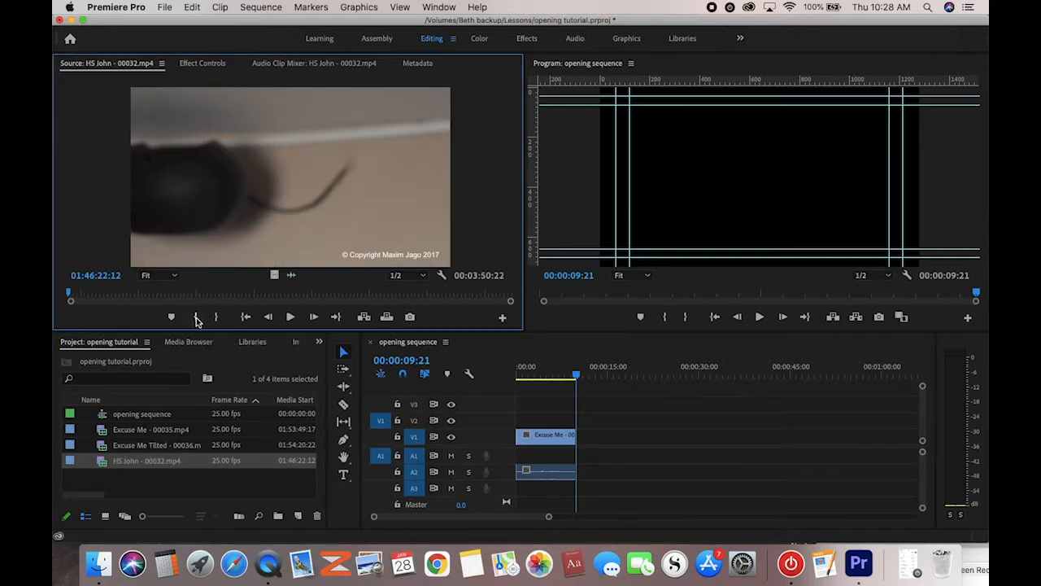
Mark a 00:00:12:14 range of HS John and overwrite it after Excuse Me
click(290, 317)
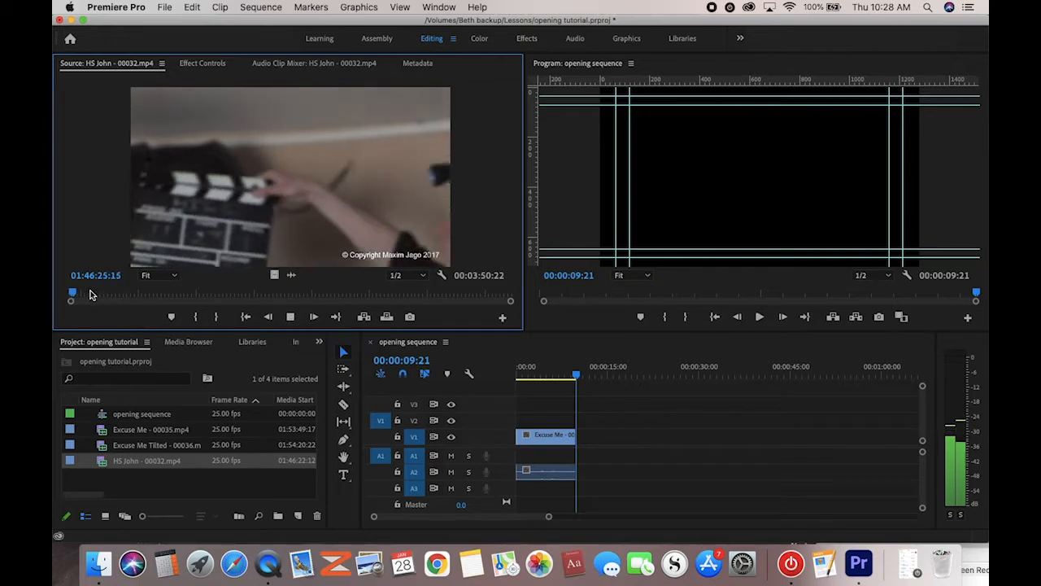
drag(73, 296, 161, 298)
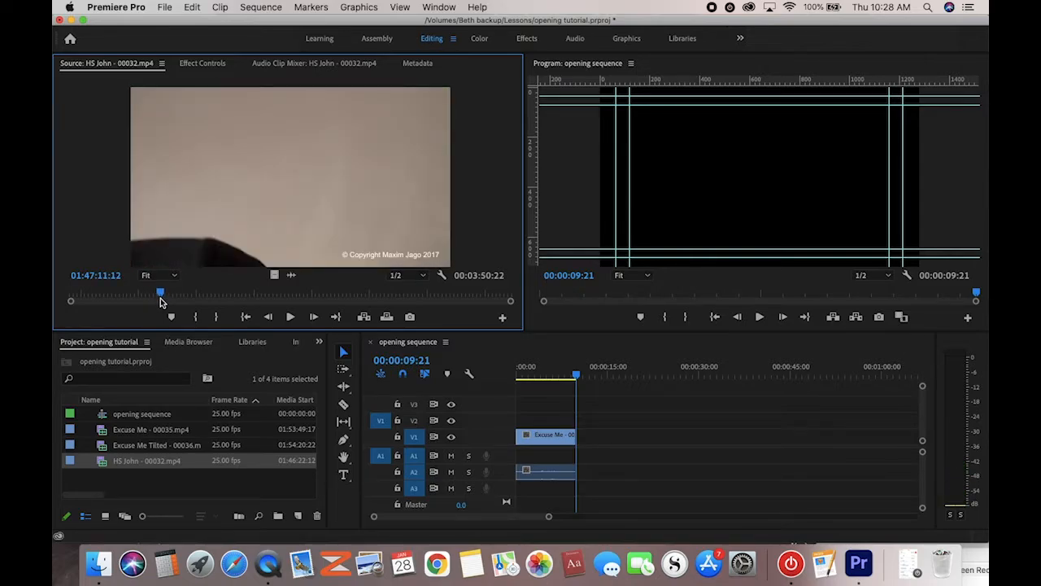
key(i)
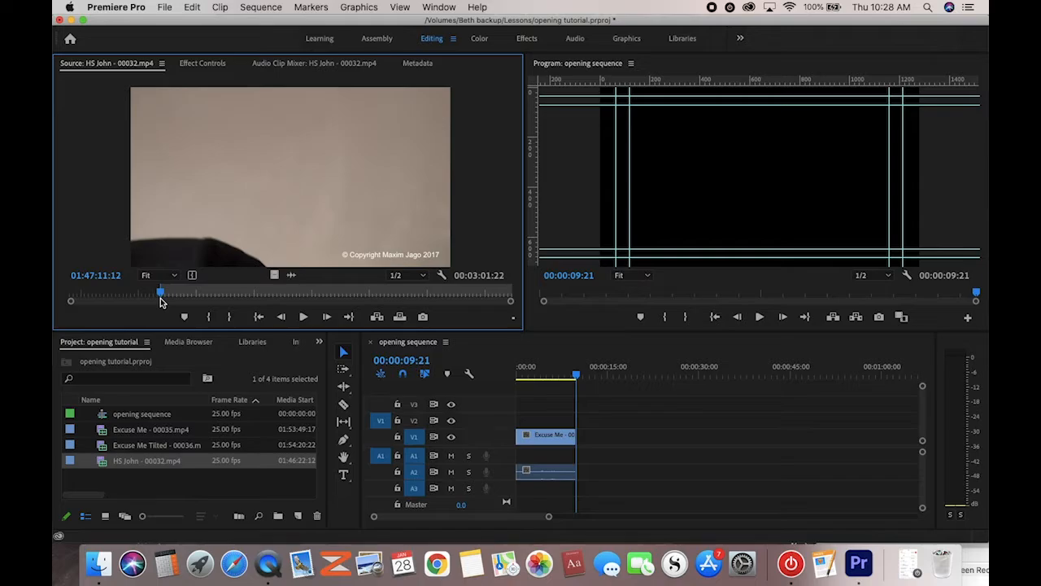
key(space)
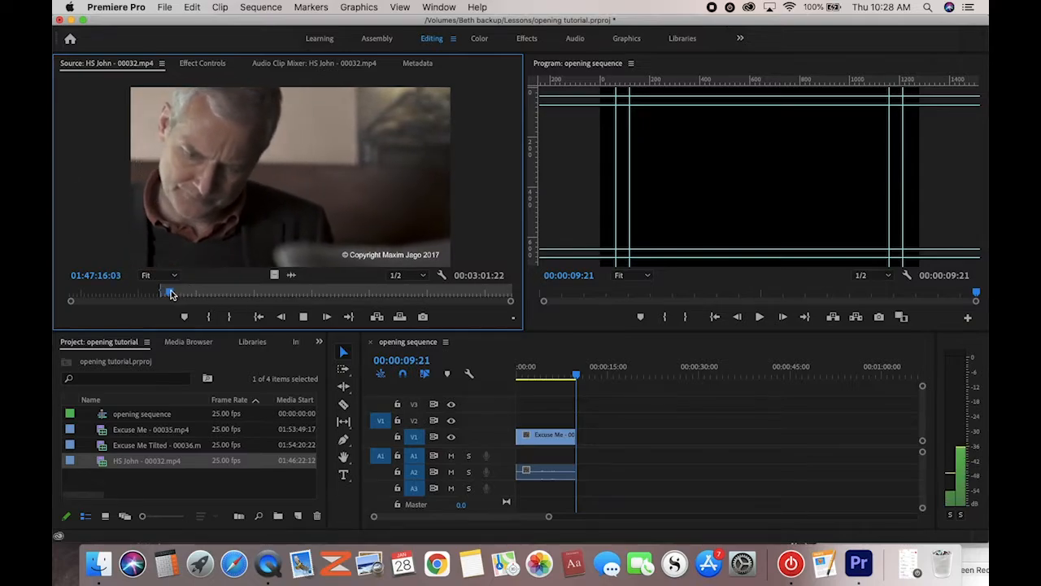
drag(171, 294, 186, 297)
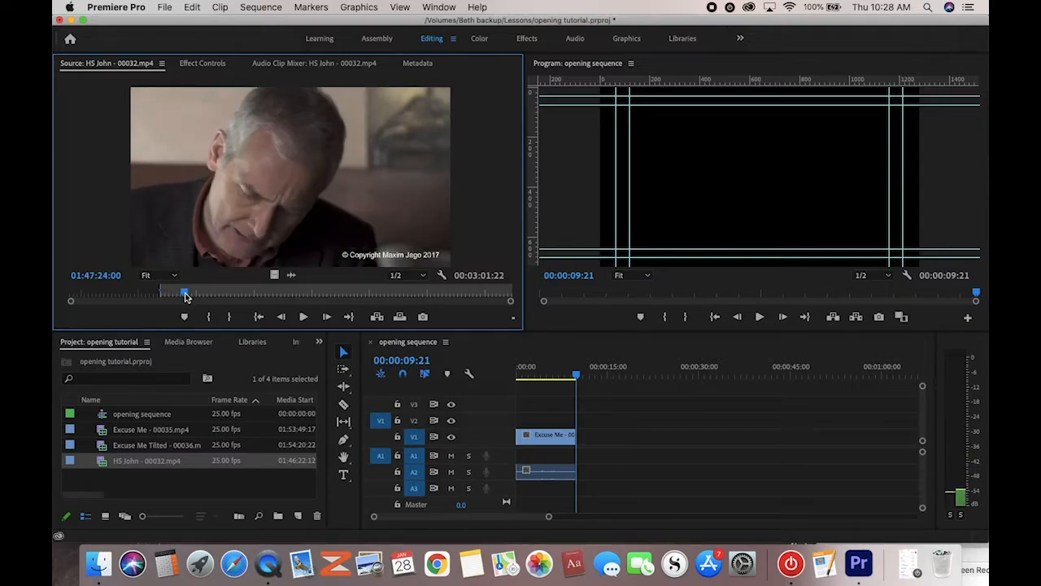
key(o)
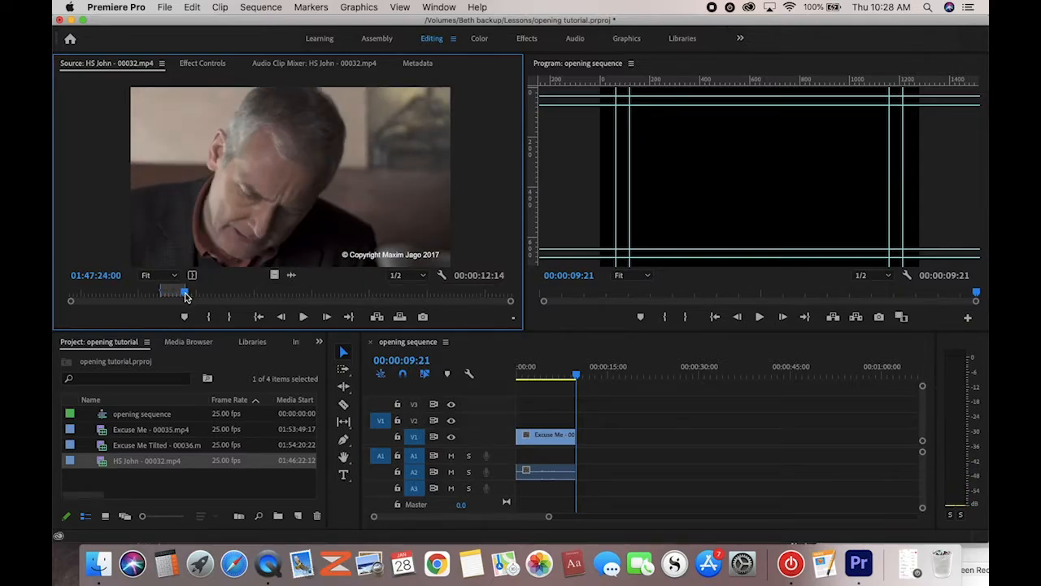
click(399, 316)
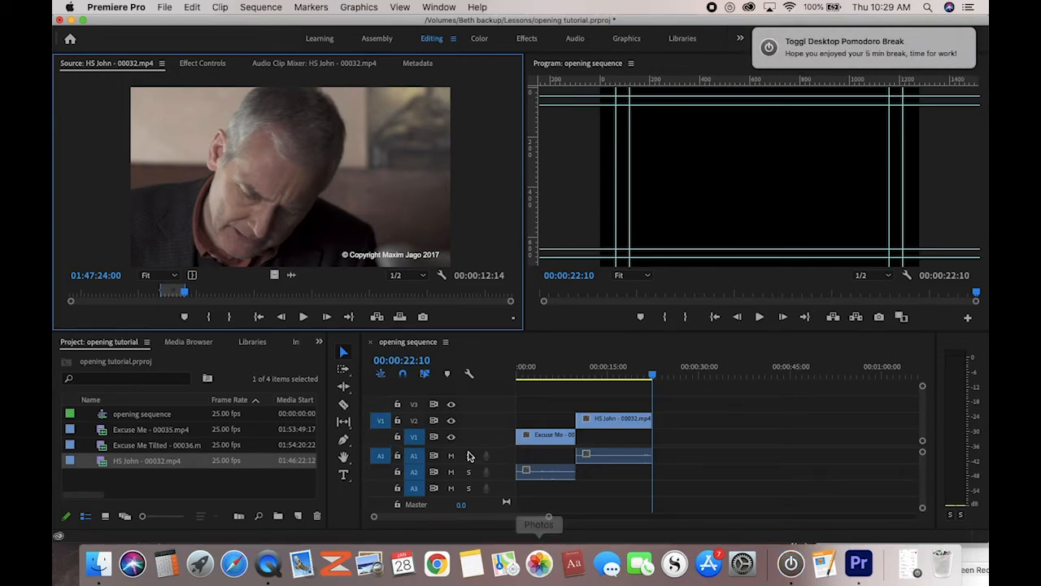
Resume the Toggl timer on the work entry, minimize Toggl, and return to Premiere's timeline
click(820, 563)
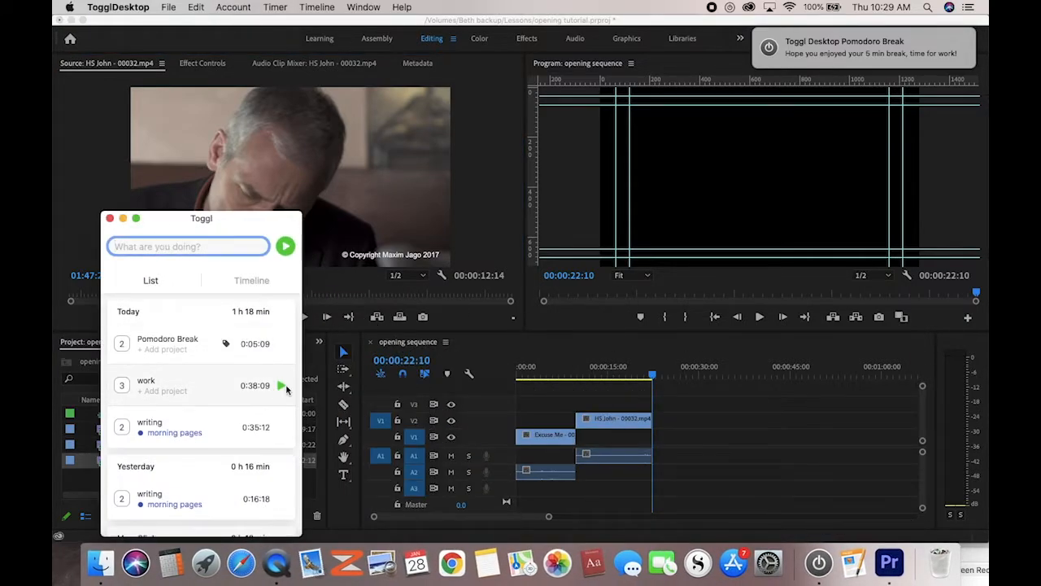
click(282, 386)
click(123, 218)
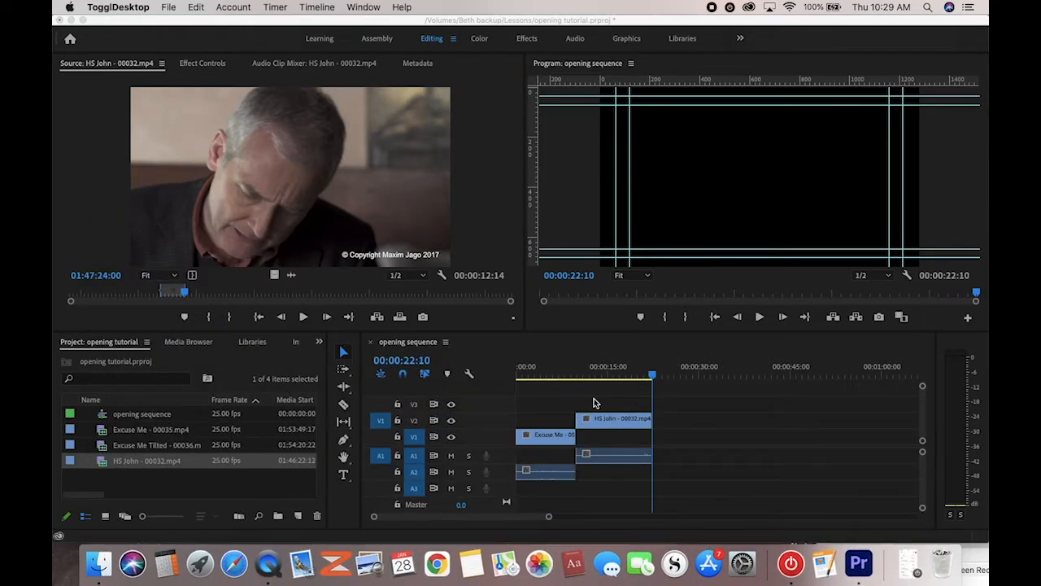
click(508, 437)
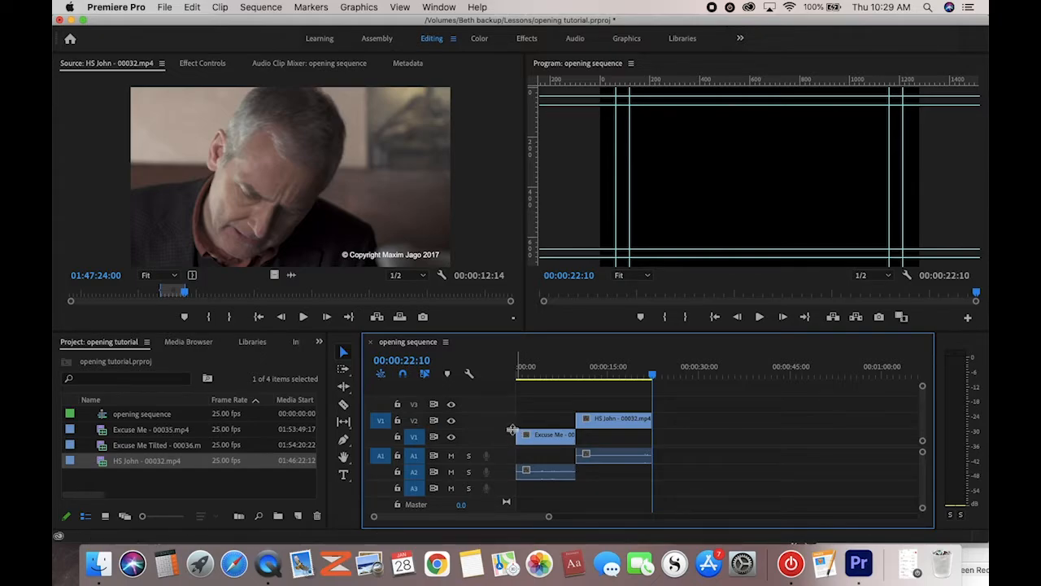
Adjust track V1's height and zoom the timeline so Excuse Me and HS John fill it
drag(512, 430, 514, 397)
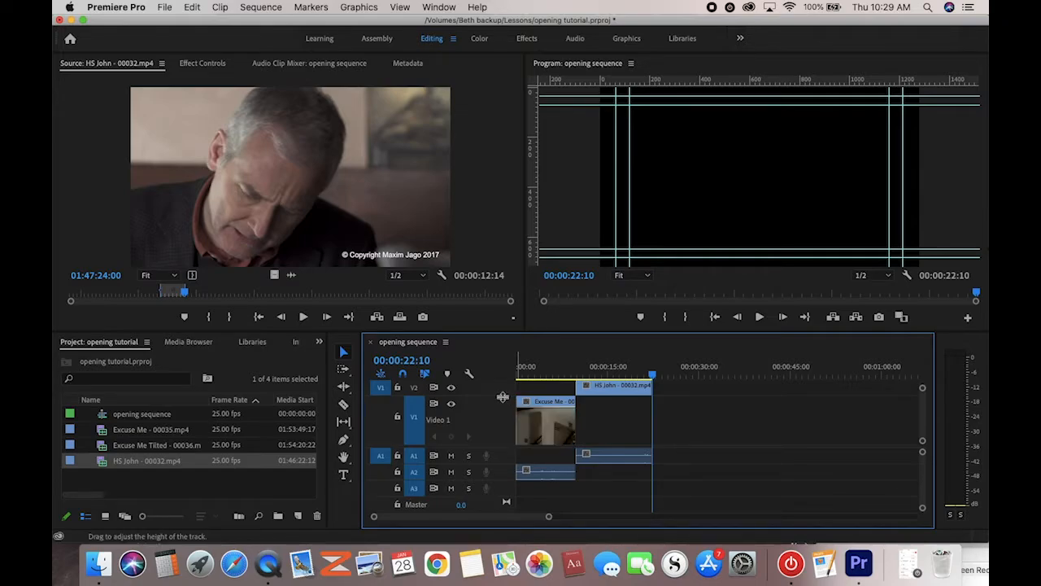
mouse_move(504, 397)
mouse_down()
mouse_move(504, 422)
mouse_move(505, 393)
mouse_up()
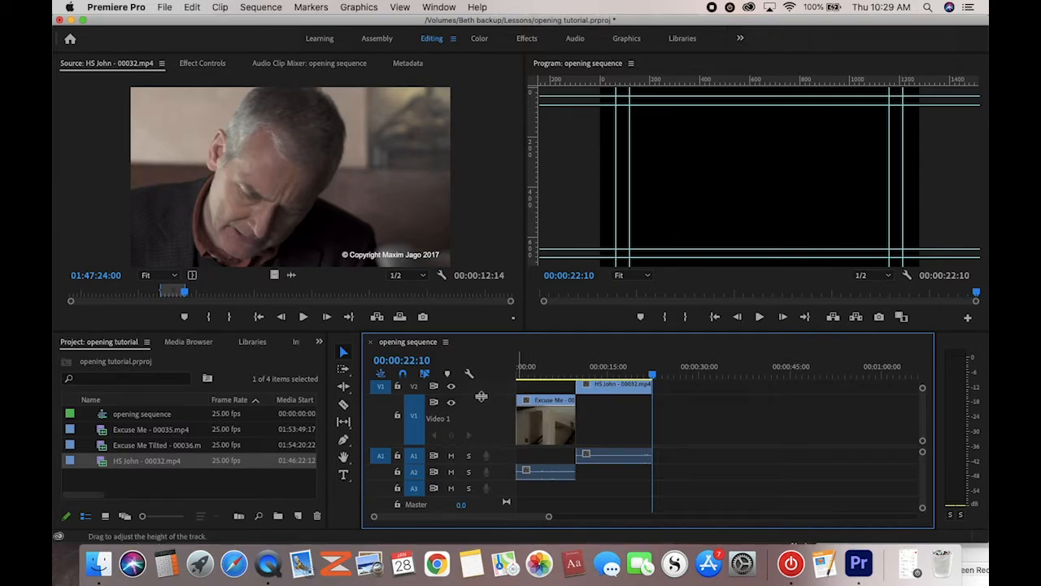
drag(481, 396, 484, 428)
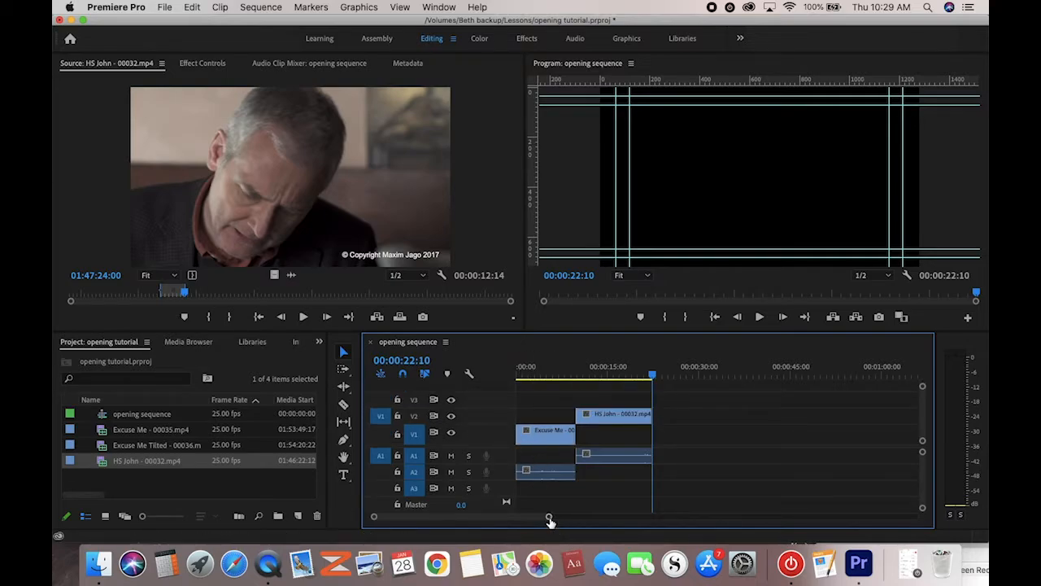
drag(549, 519, 691, 519)
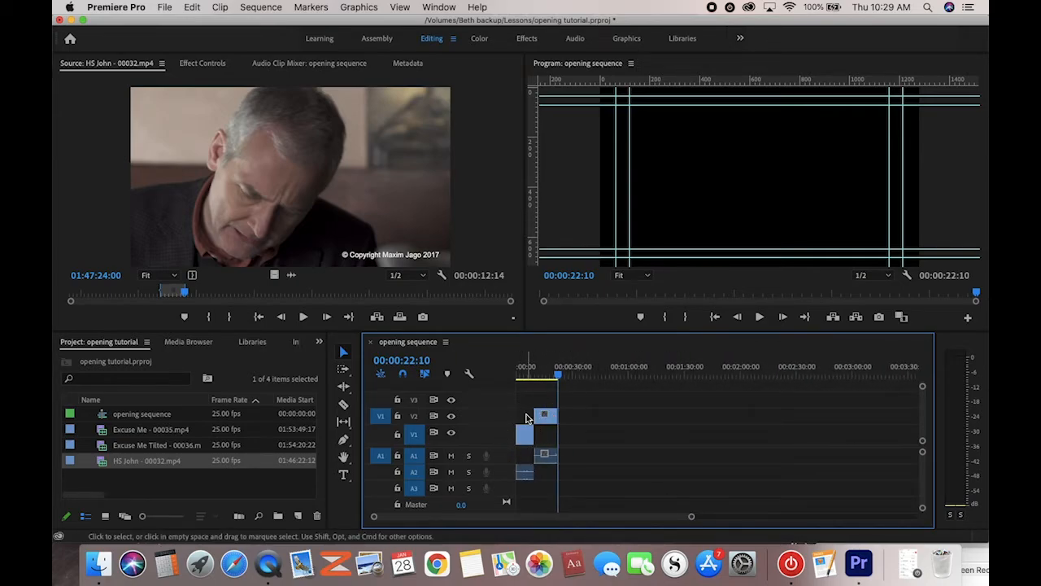
drag(691, 519, 589, 524)
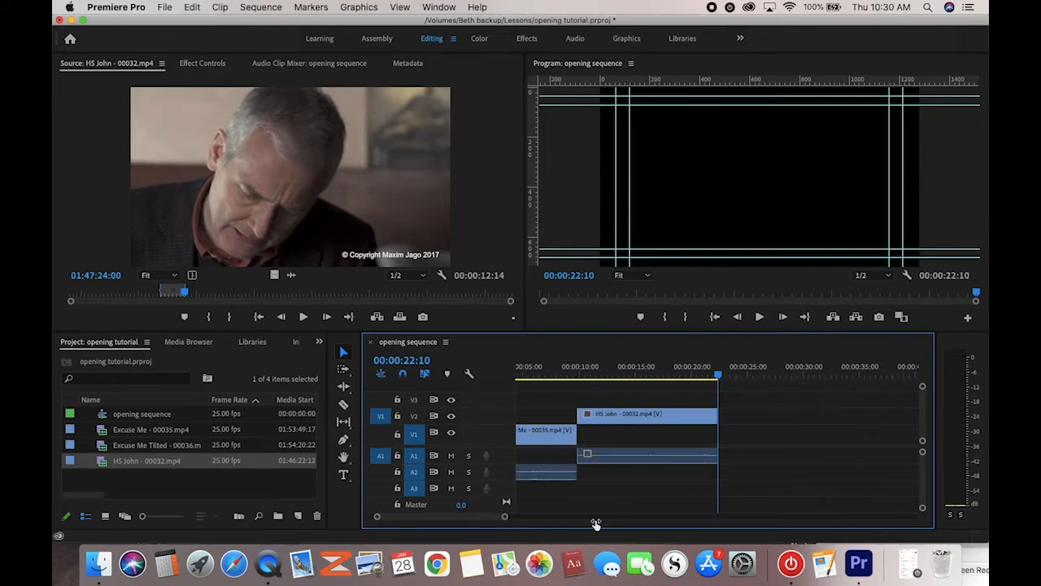
drag(475, 522, 499, 525)
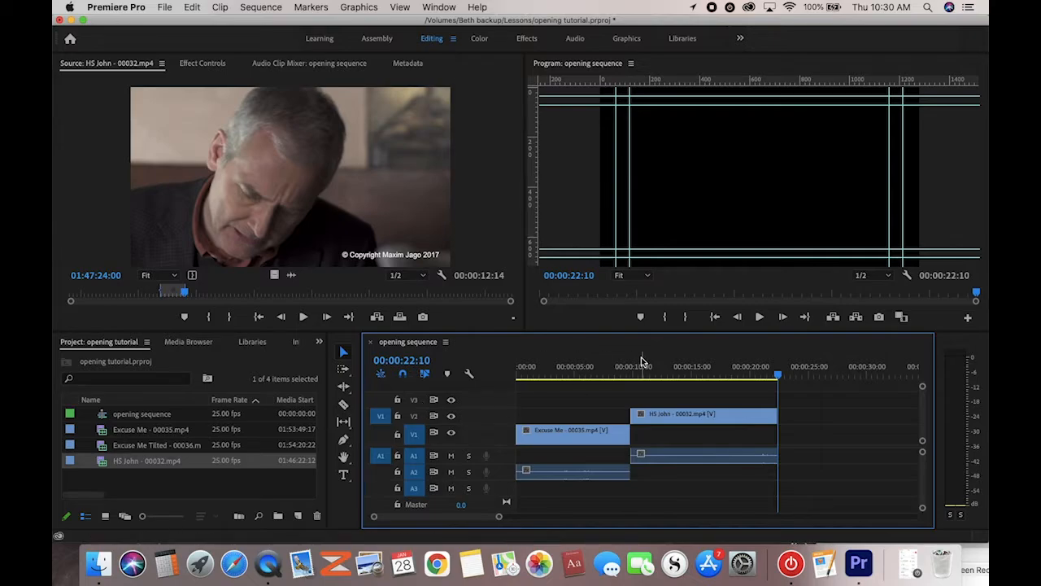
click(604, 374)
key(space)
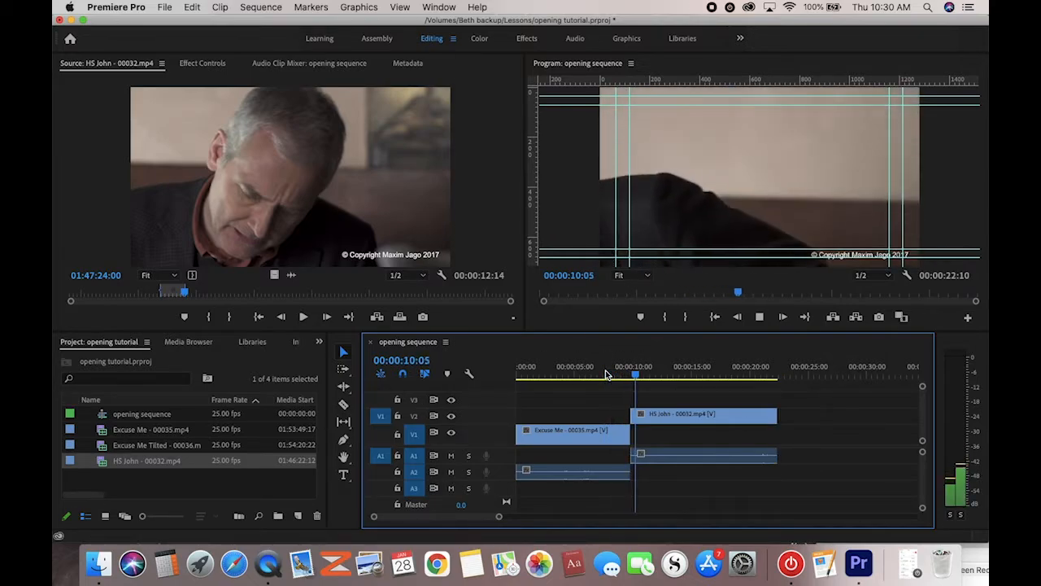
key(space)
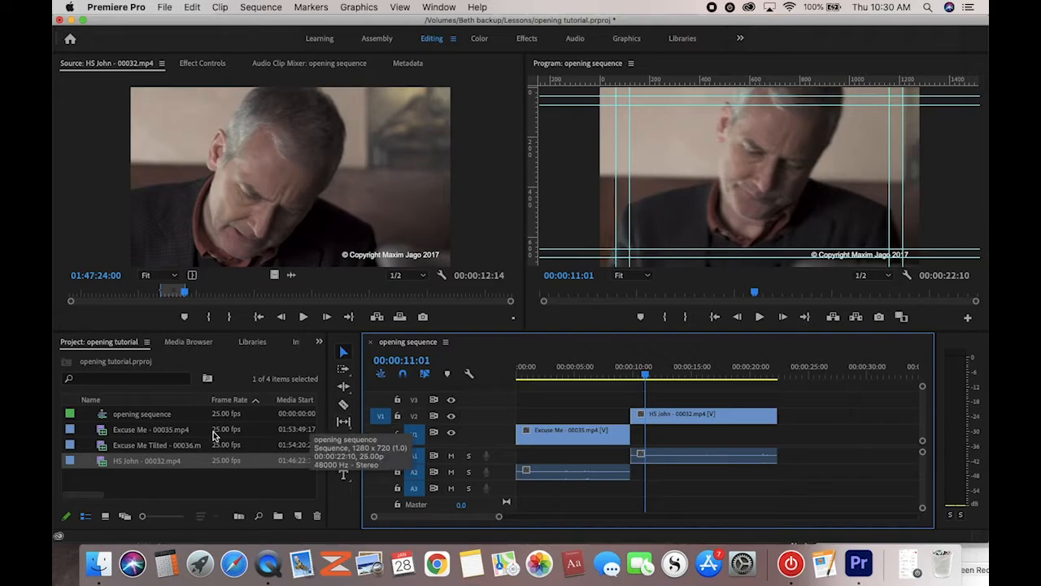
Mark a 3:20 range in Excuse Me Tilted and set a sequence In point at 00:00:13:05
double_click(104, 447)
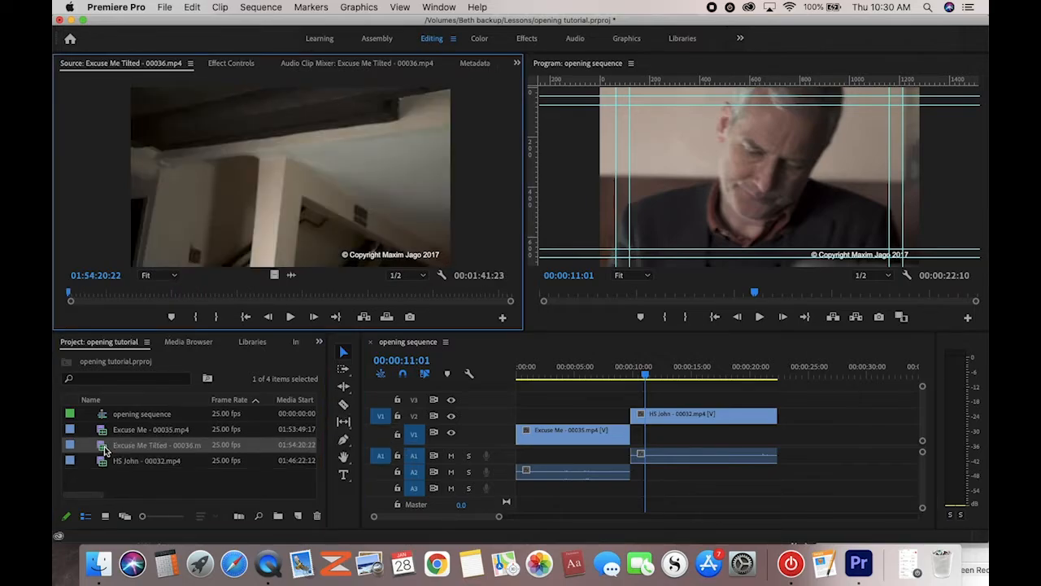
click(161, 292)
drag(163, 295, 303, 305)
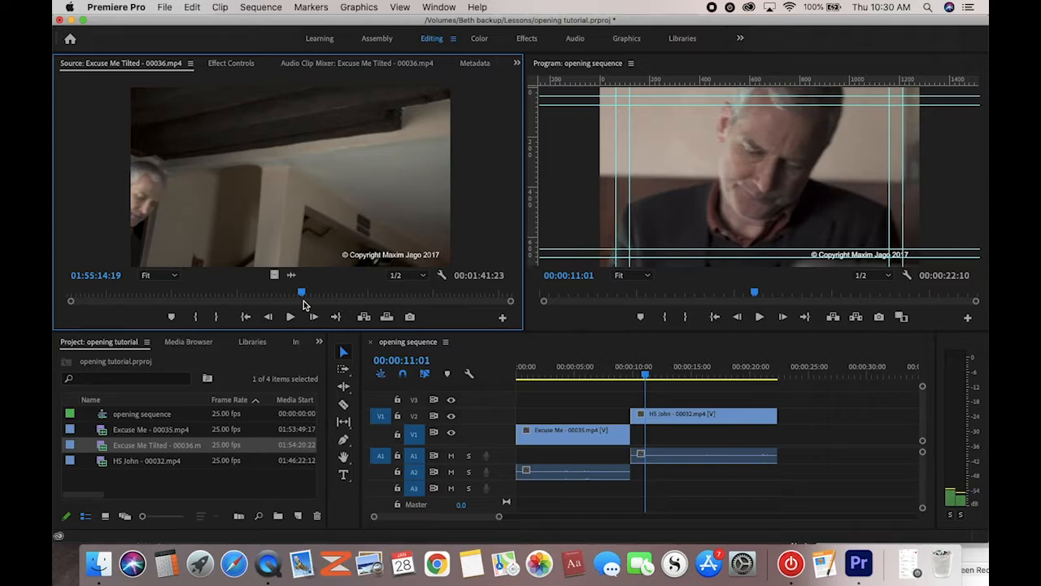
key(i)
key(space)
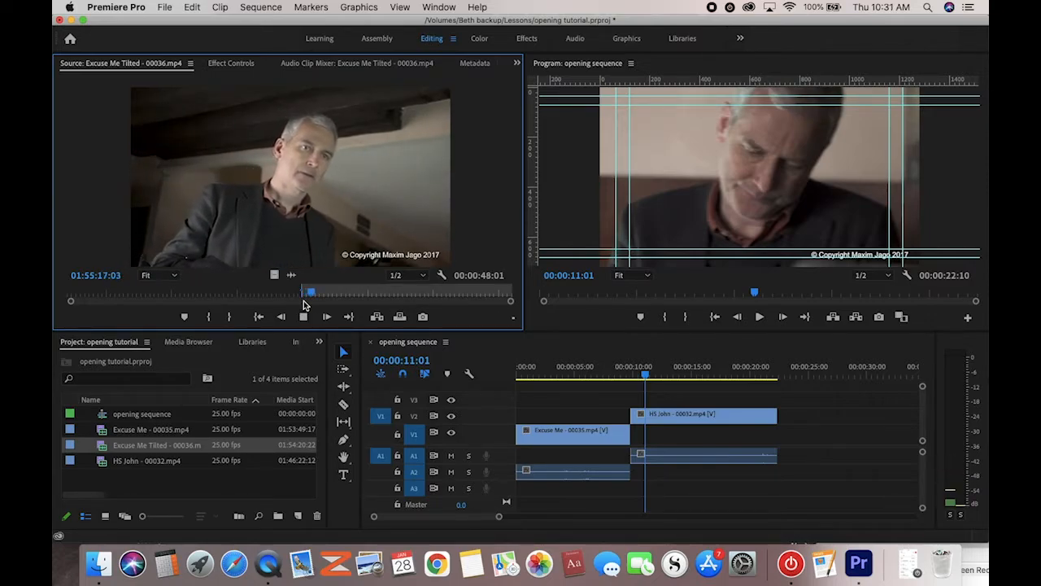
key(space)
key(o)
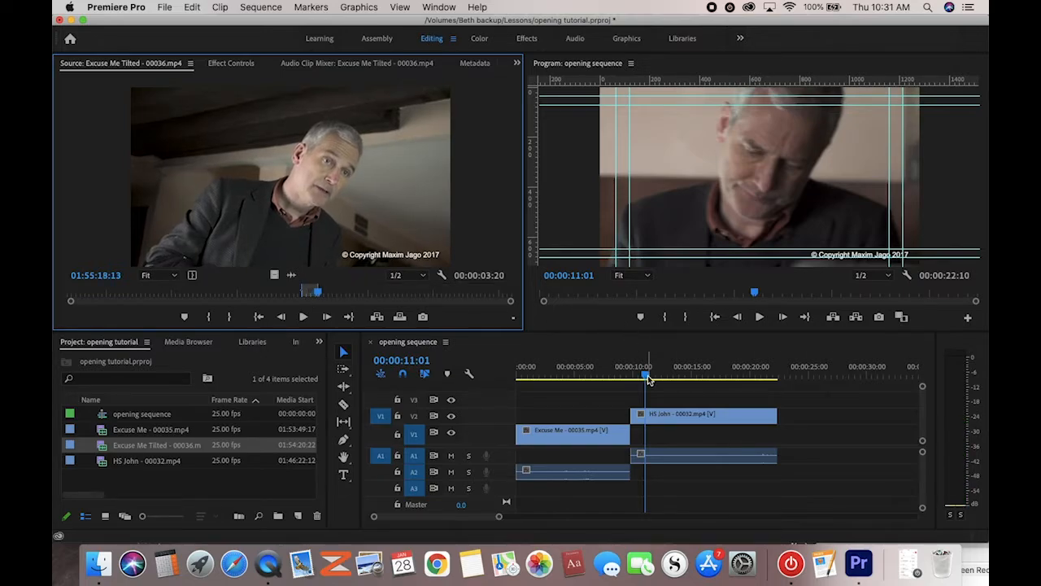
drag(647, 379, 672, 377)
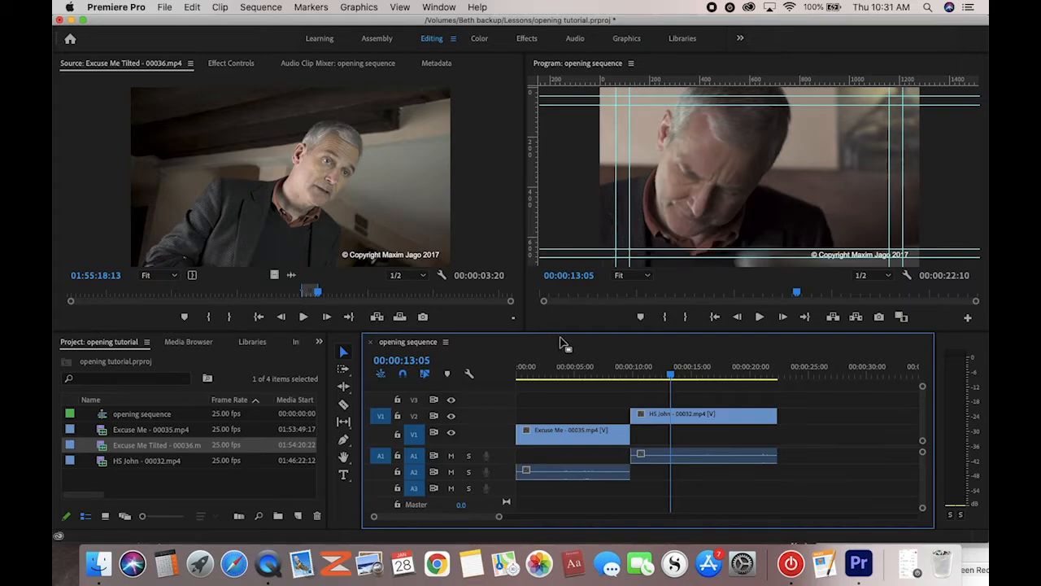
key(i)
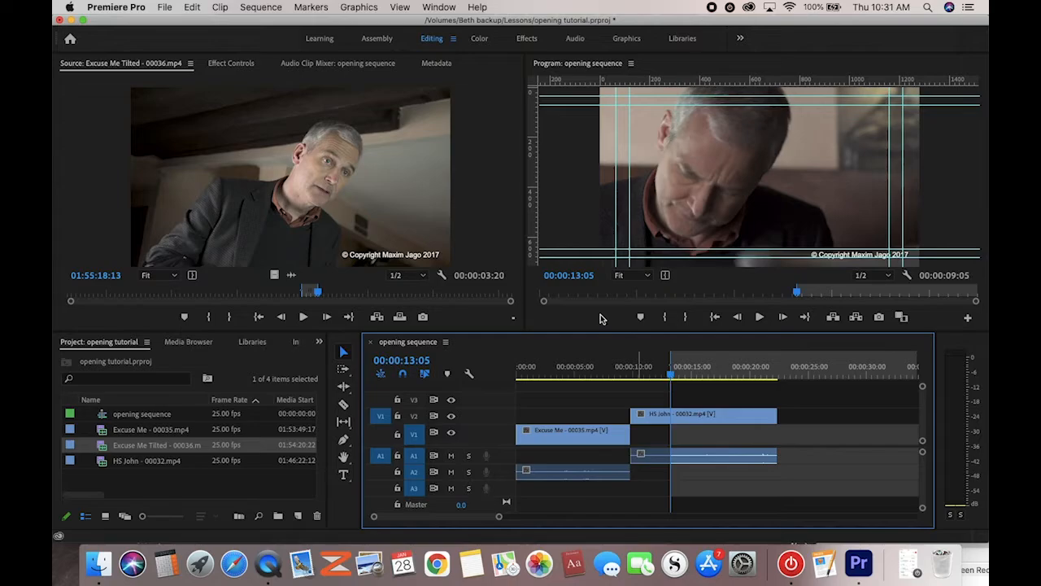
Clear the sequence In point with Markers > Clear In and Out, then check frames near 13 seconds
click(312, 8)
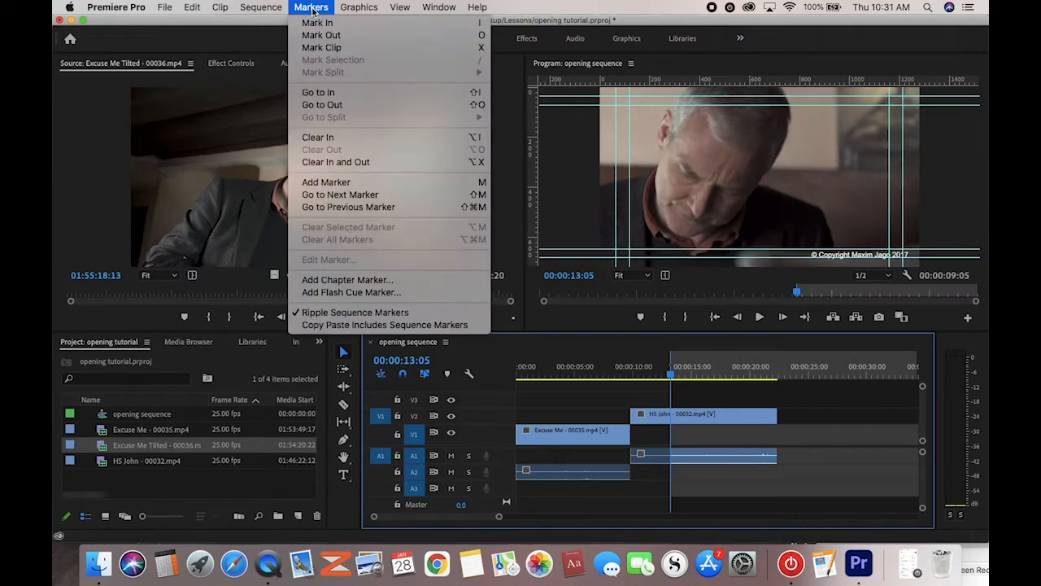
click(311, 162)
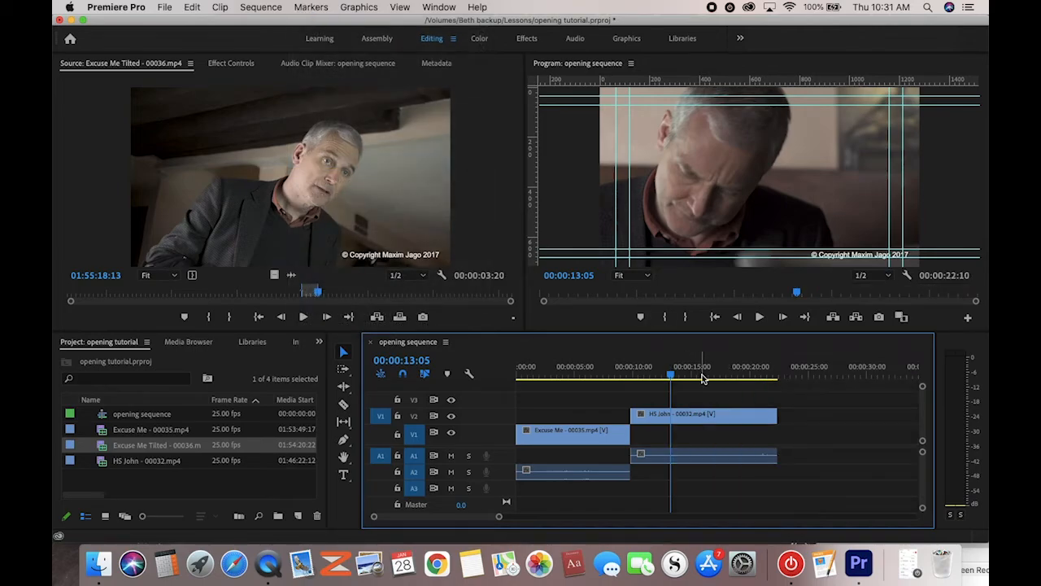
mouse_move(671, 376)
mouse_down()
mouse_move(721, 376)
mouse_move(661, 375)
mouse_move(682, 378)
mouse_move(671, 375)
mouse_up()
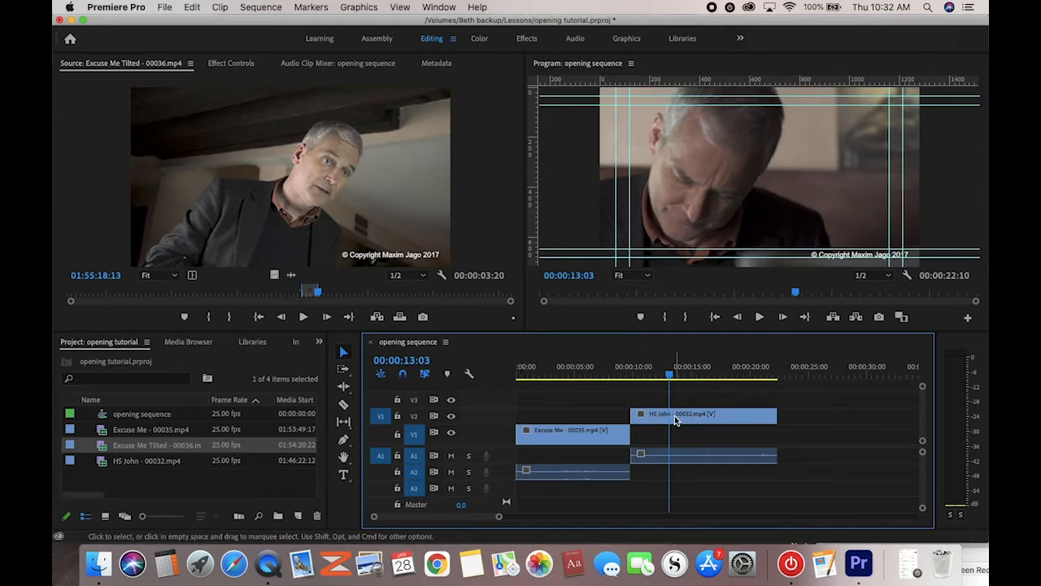
Undo a trial insert, then overwrite the marked Excuse Me Tilted shot into HS John on V2
click(377, 317)
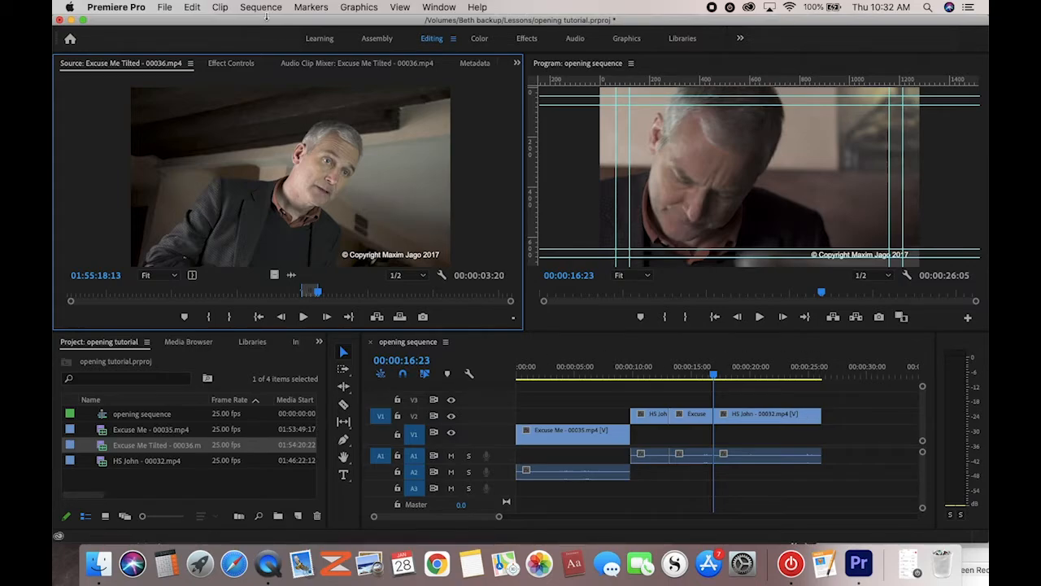
click(199, 7)
click(203, 20)
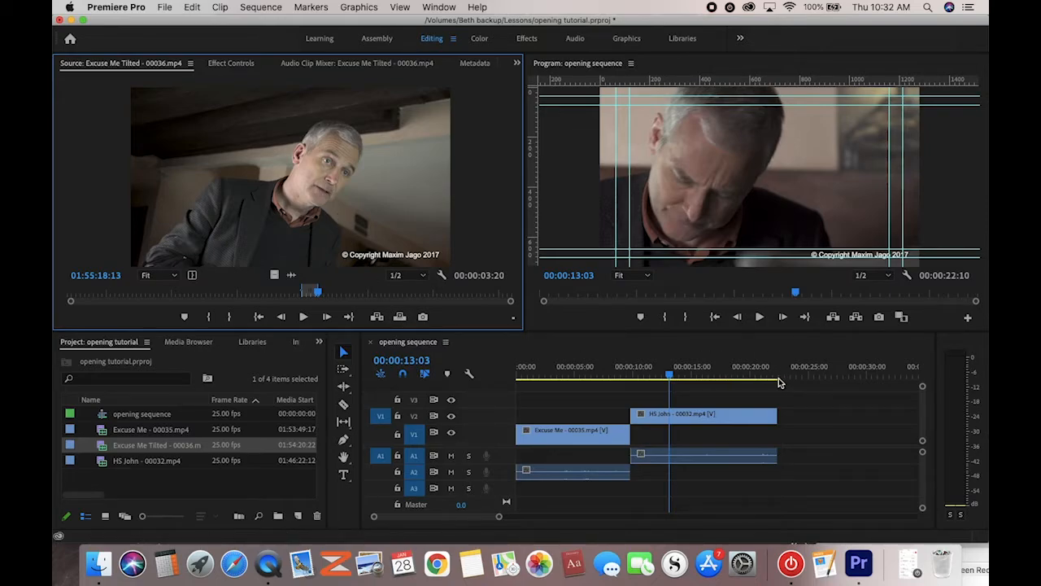
click(400, 317)
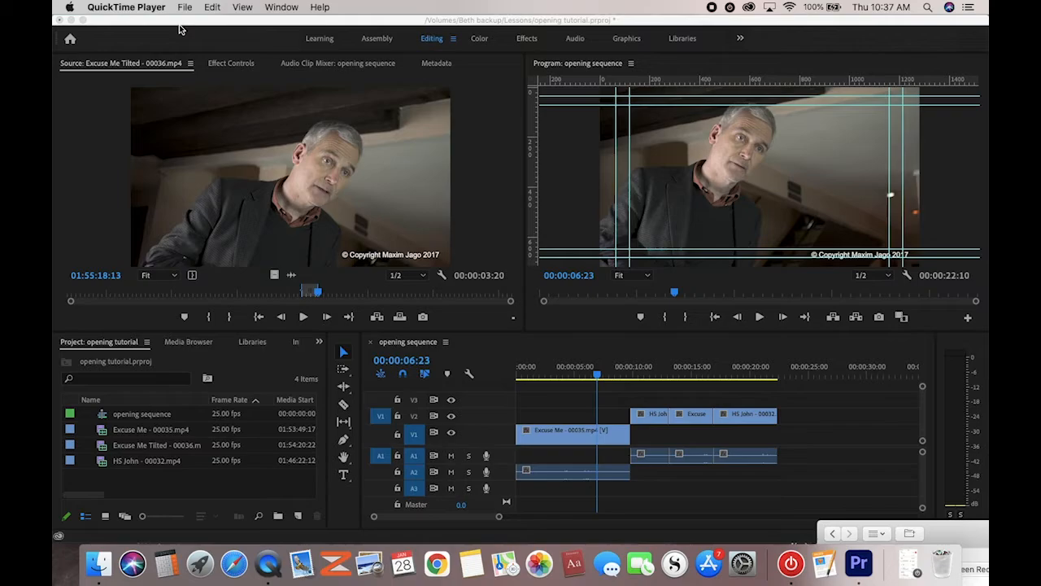
Confirm USB PnP Audio Device as the default input in Audio Hardware preferences, then close Preferences
click(180, 29)
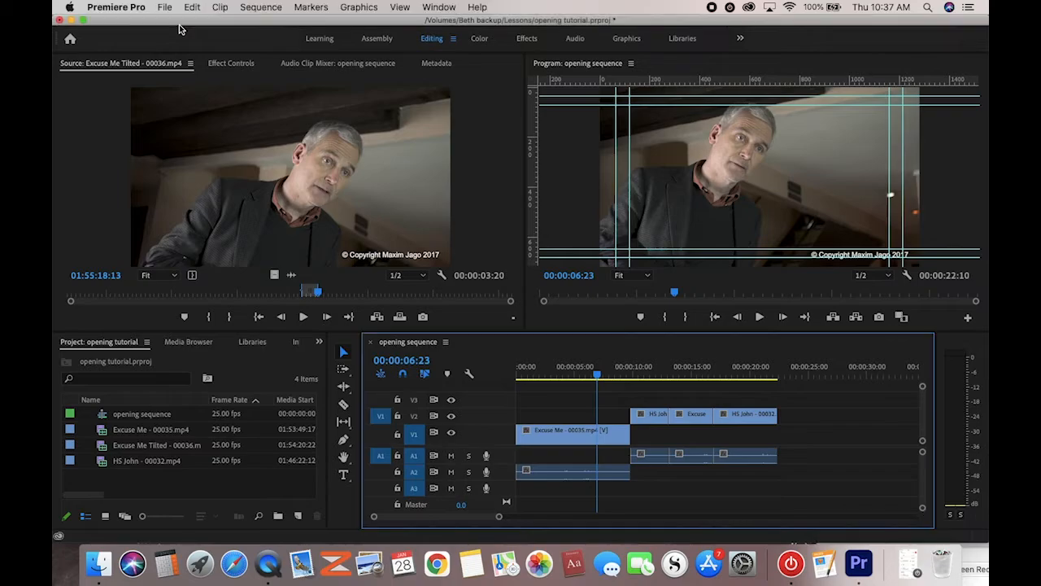
click(139, 8)
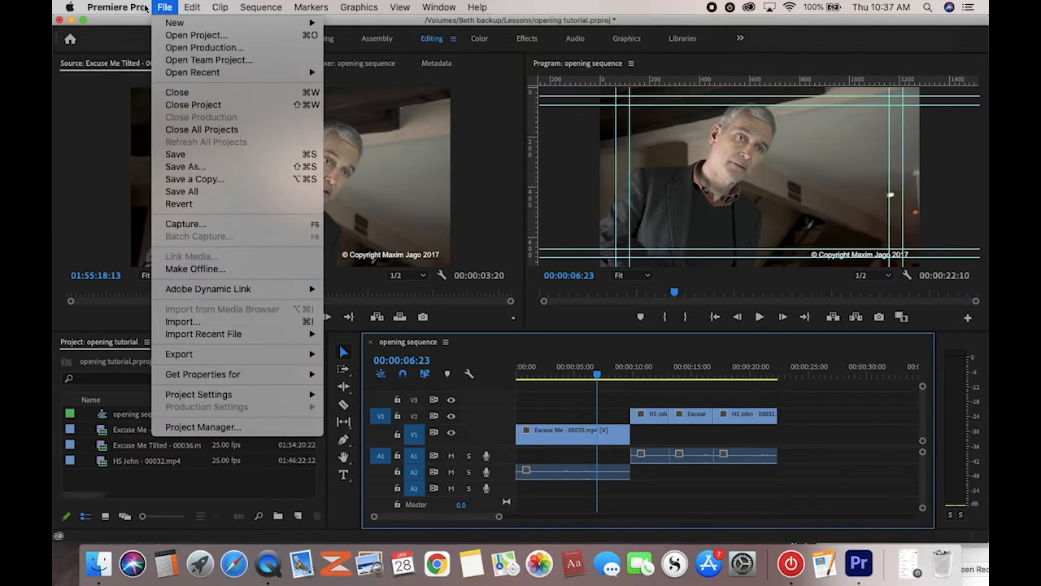
mouse_move(130, 43)
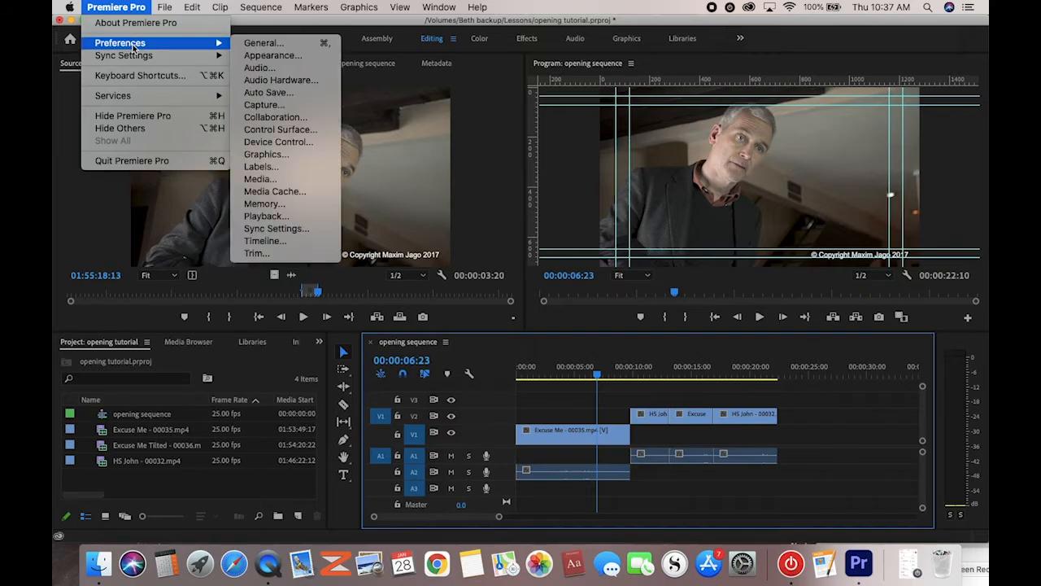
click(262, 81)
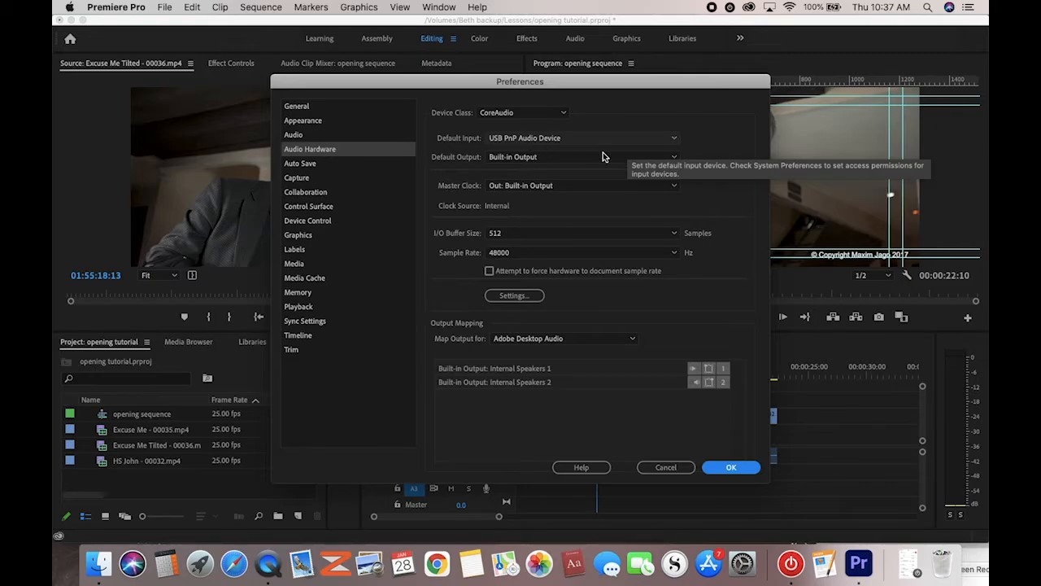
click(675, 140)
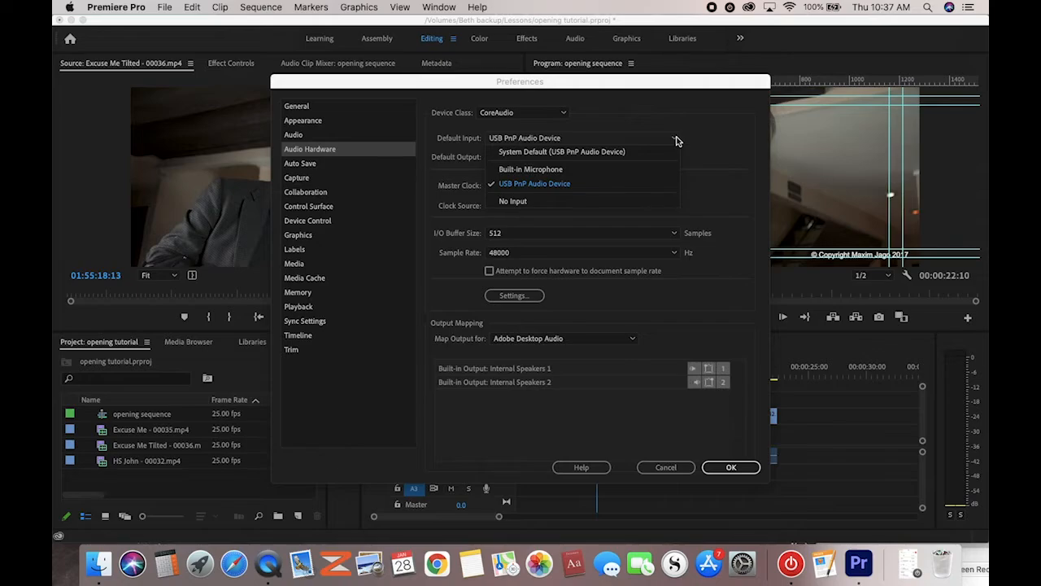
click(717, 146)
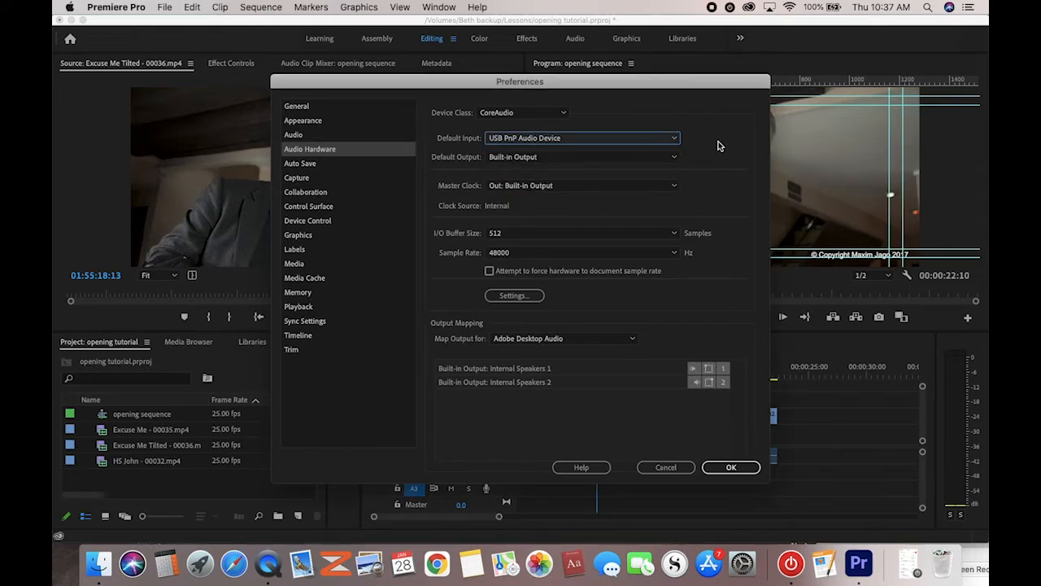
click(710, 468)
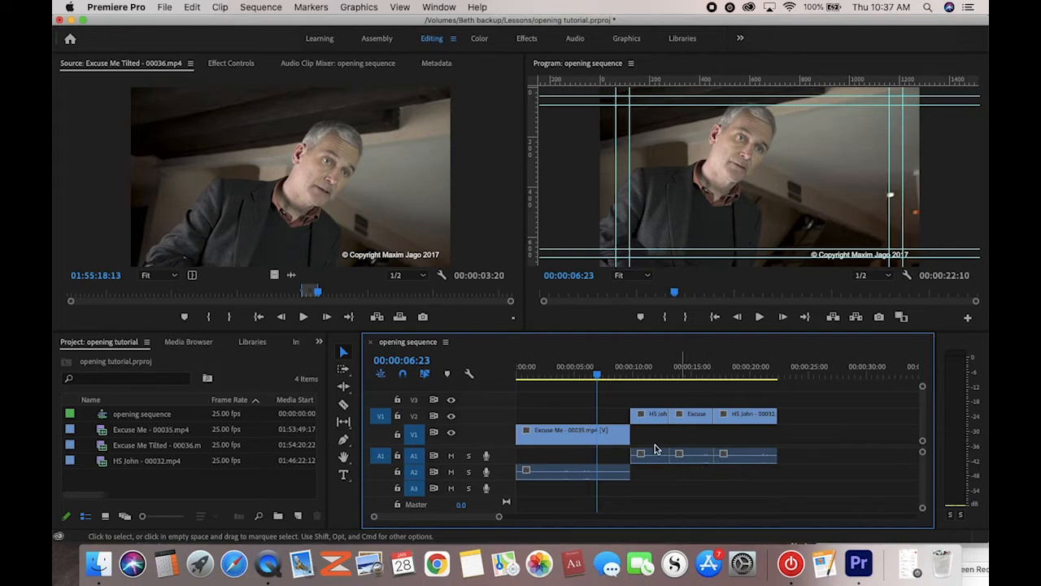
Record a voiceover, Audio 1.wav, onto A1 and return the playhead to about 6 seconds
click(485, 459)
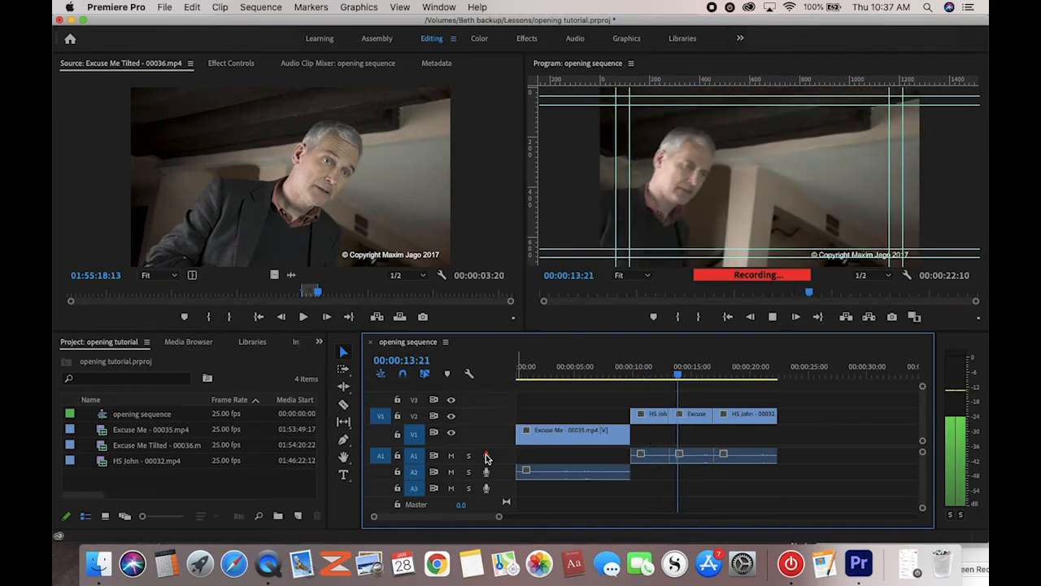
click(485, 457)
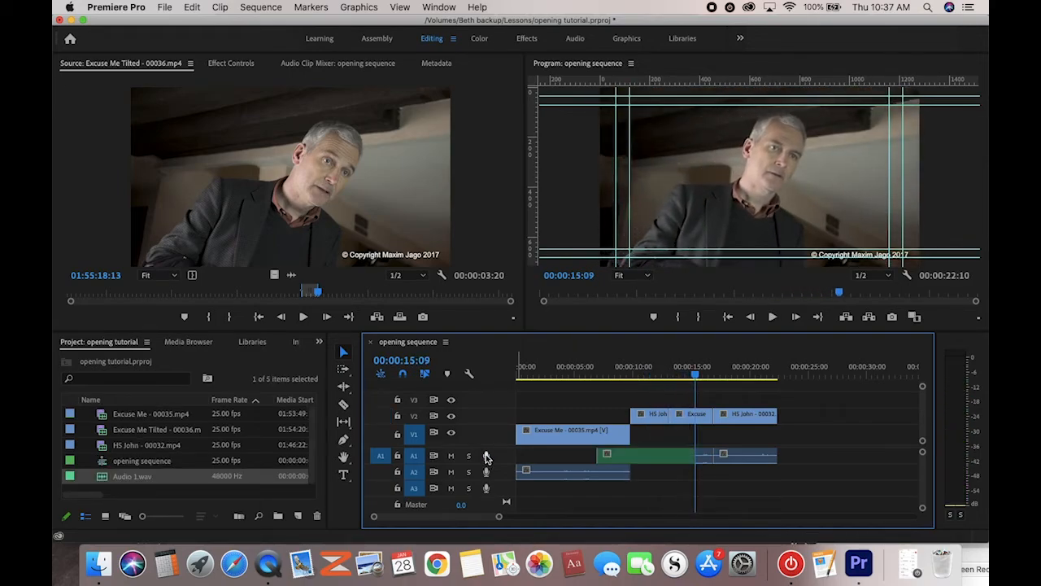
click(593, 377)
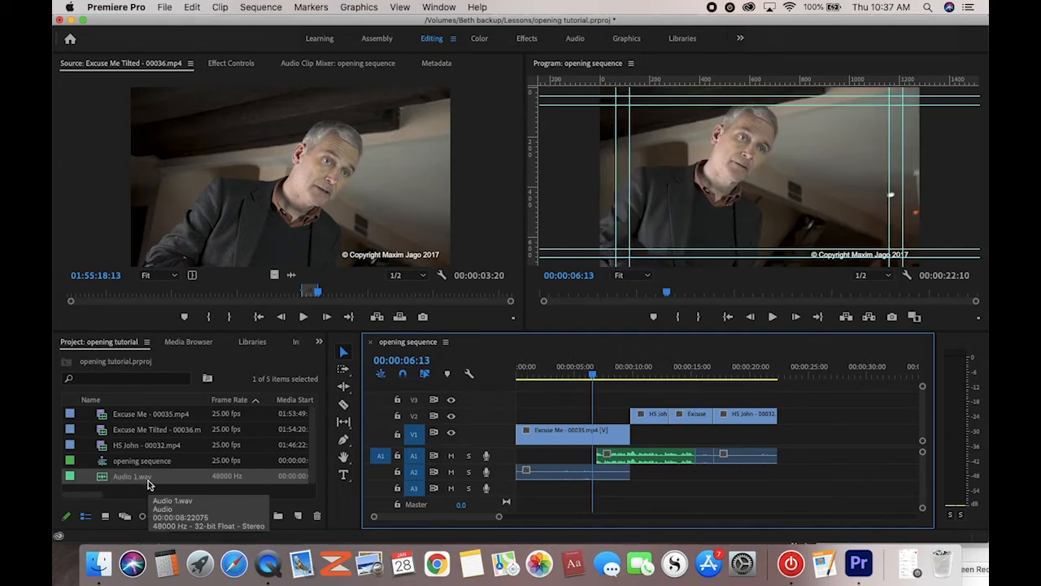
key(space)
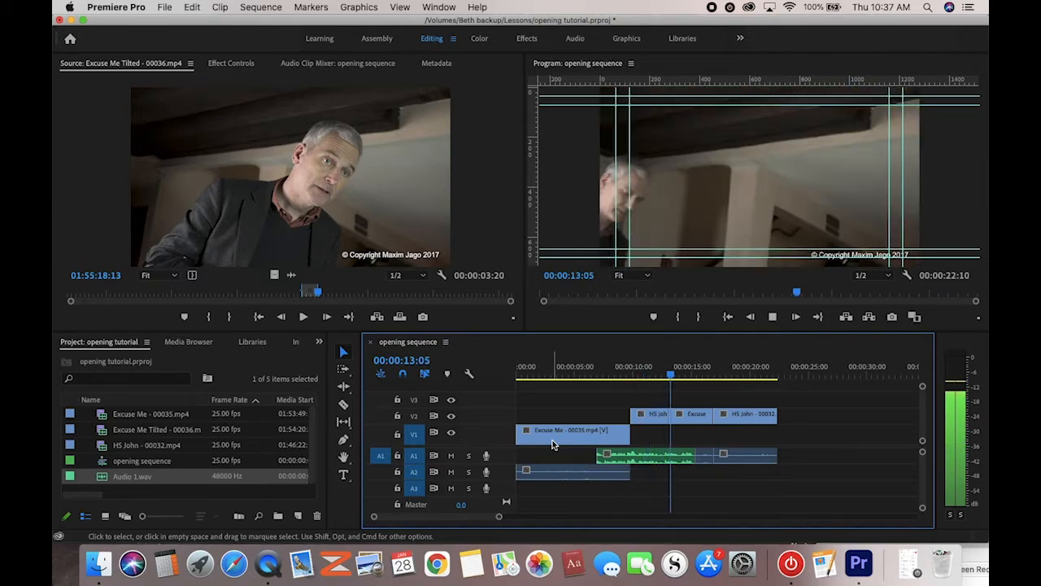
key(space)
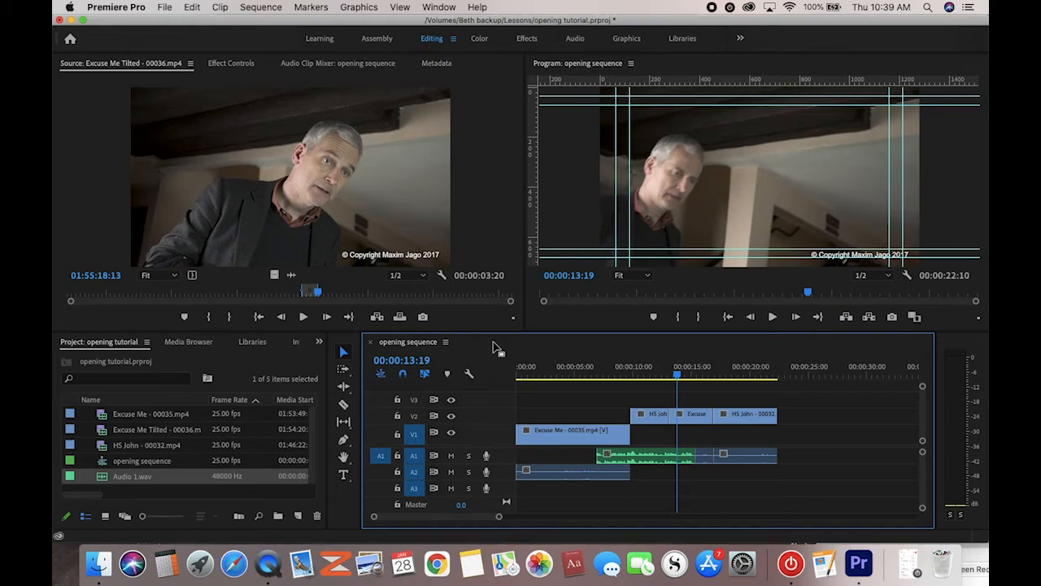
Render the sequence In to Out, stop playback, and return the playhead to 00:00:00:00
click(269, 6)
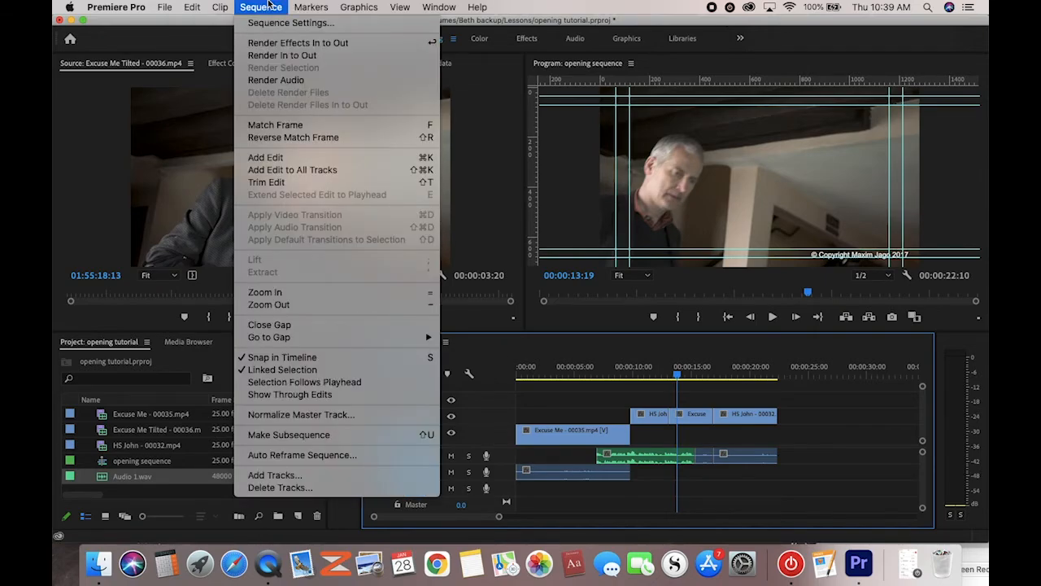
click(264, 57)
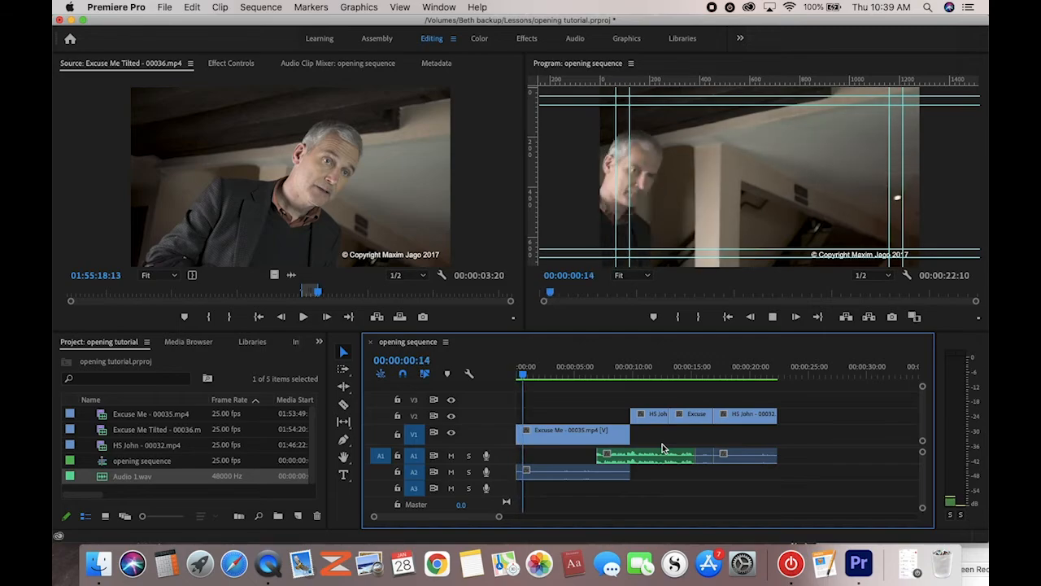
key(space)
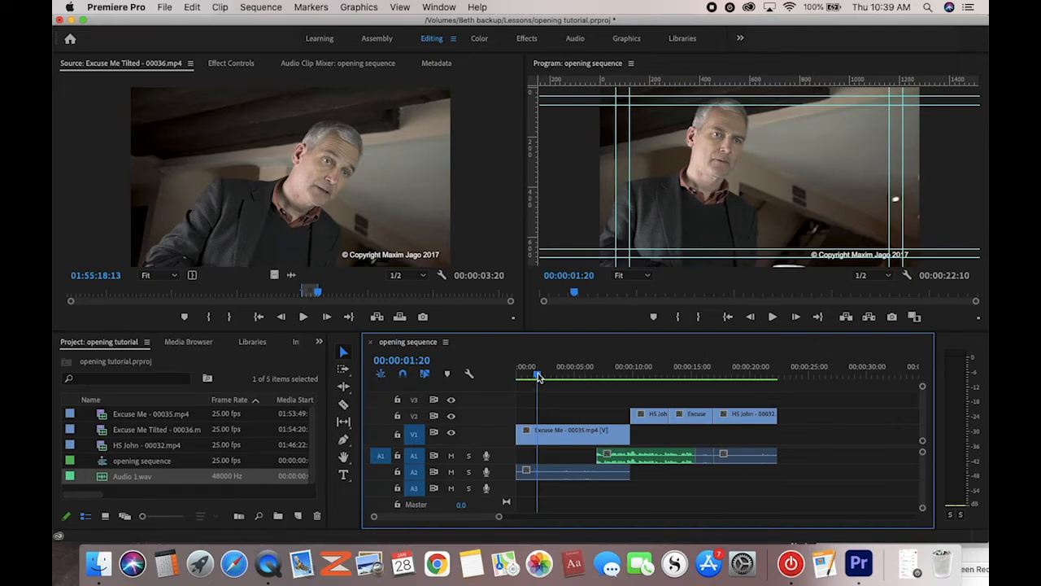
drag(538, 376, 519, 377)
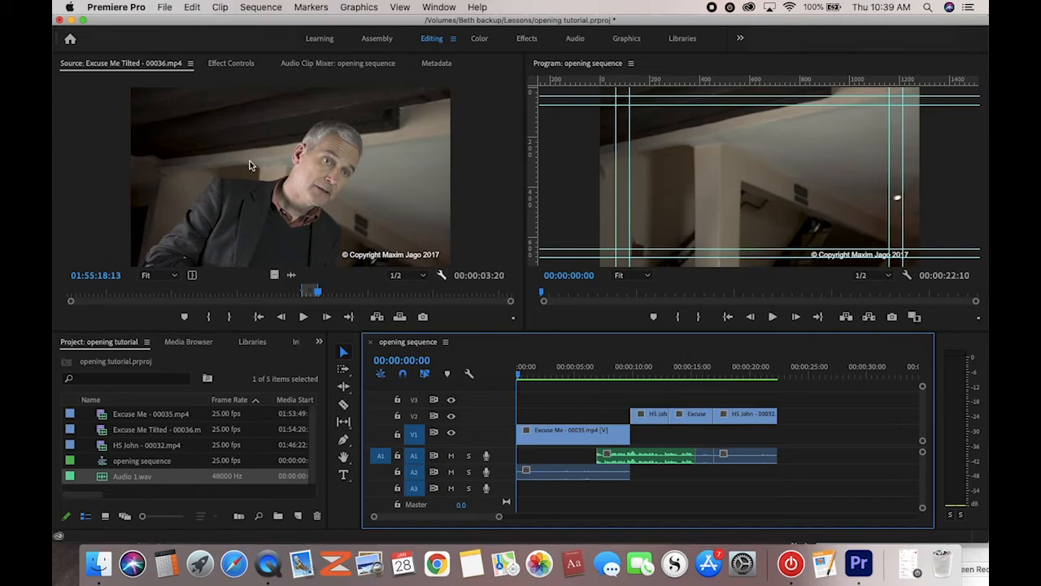
Bring up Export Settings for the opening sequence via File > Export > Media
click(168, 7)
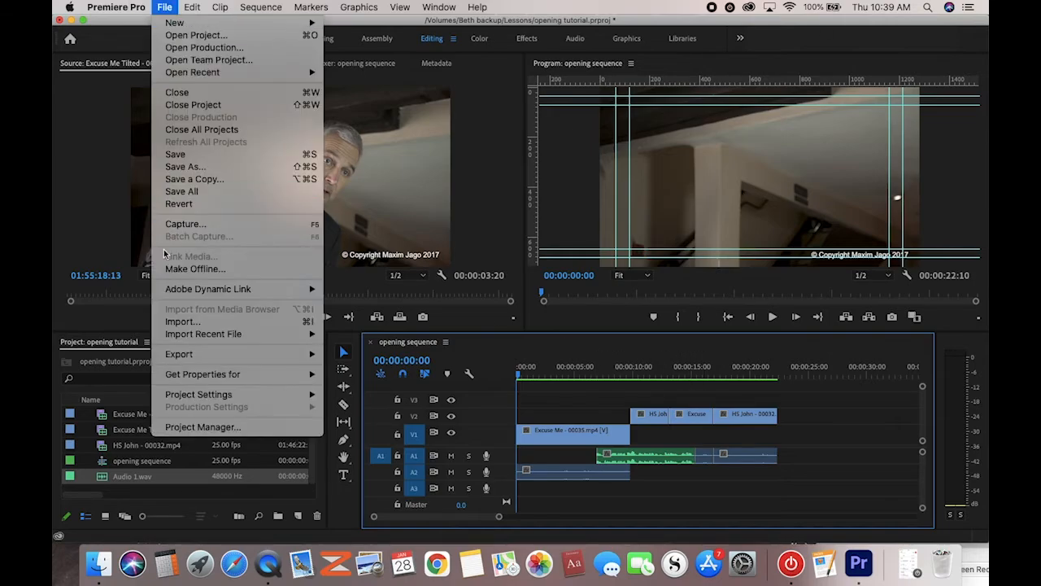
mouse_move(249, 358)
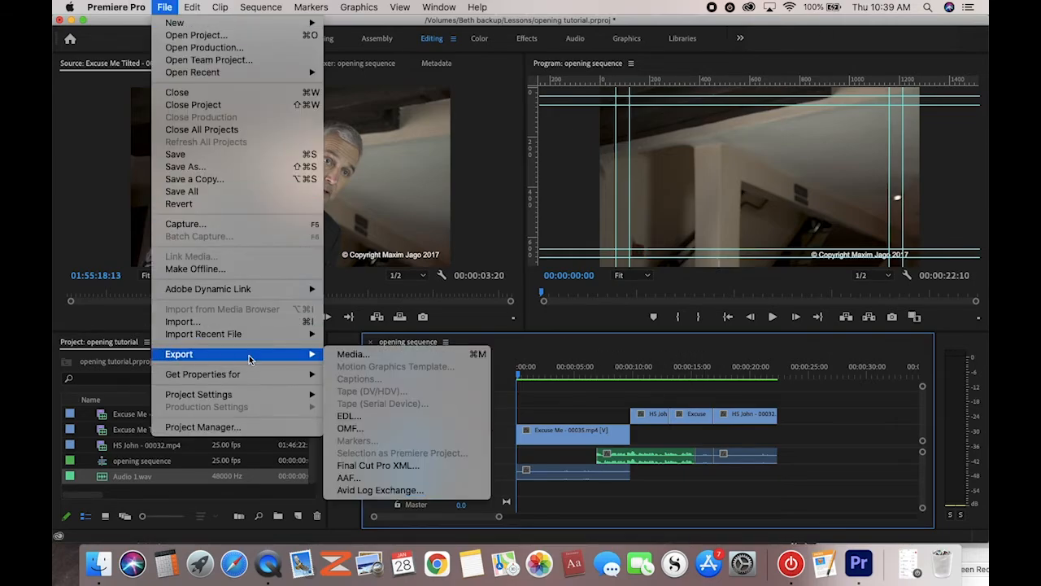
click(352, 355)
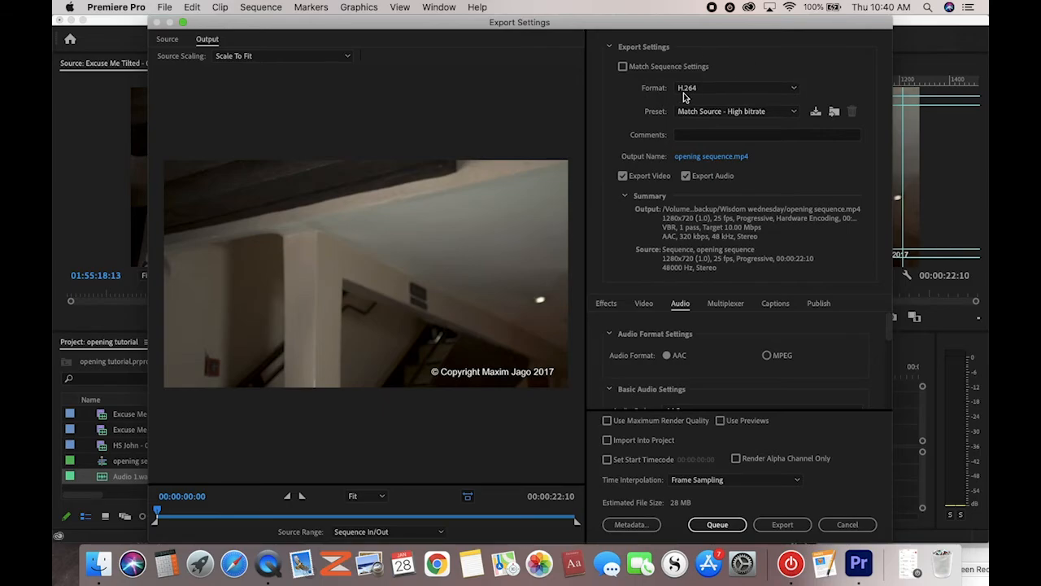
Keep H.264 as the format and choose the YouTube 720p HD preset
click(795, 89)
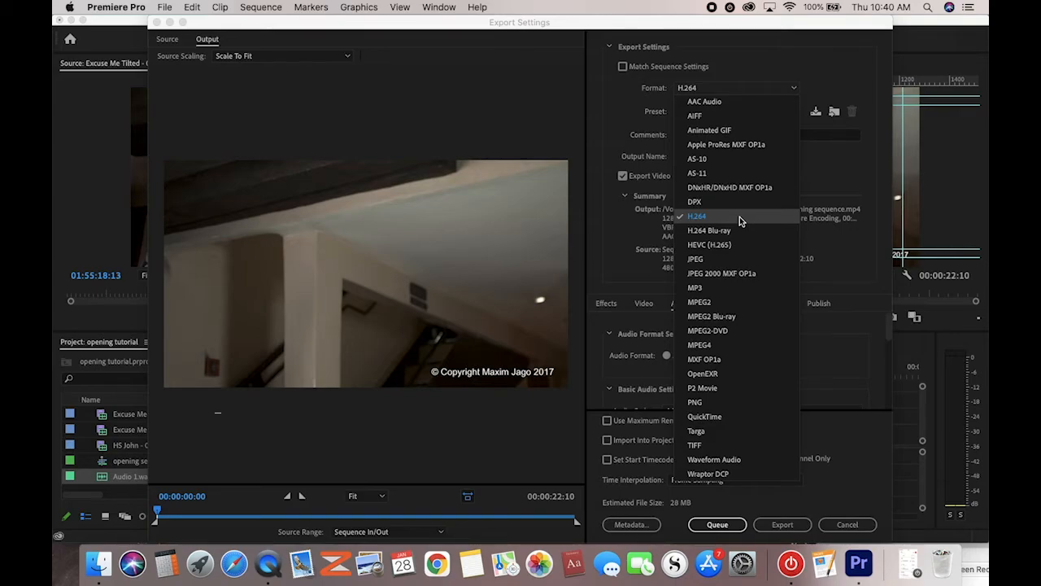
click(828, 172)
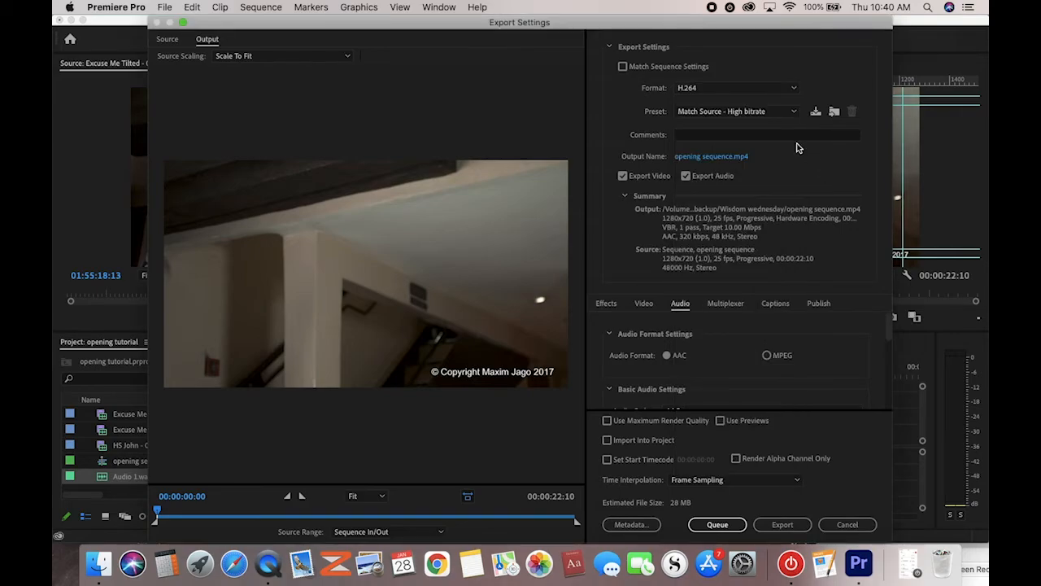
click(791, 110)
scroll(732, 366, down, 5)
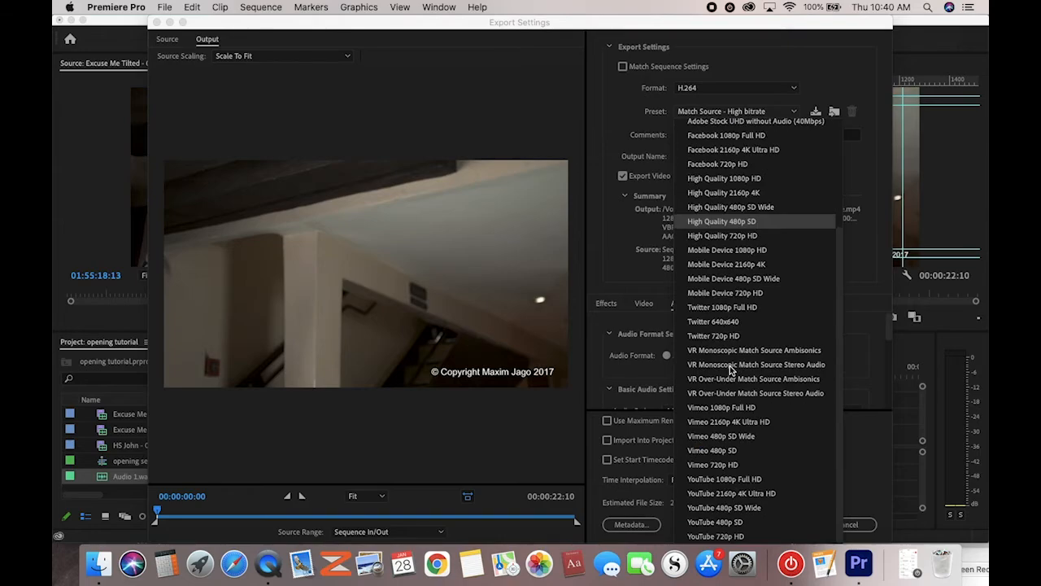
click(721, 537)
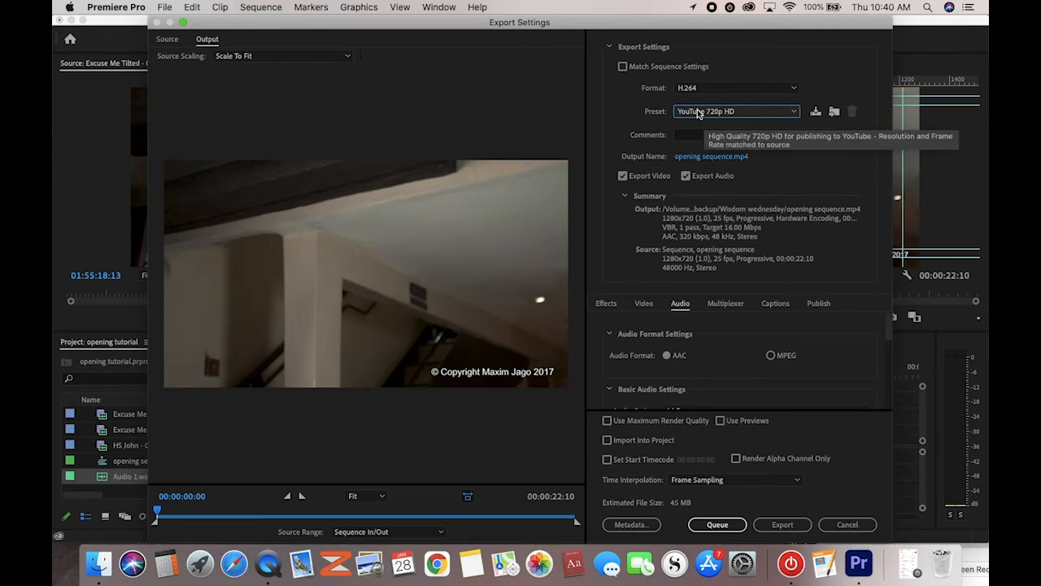
click(624, 116)
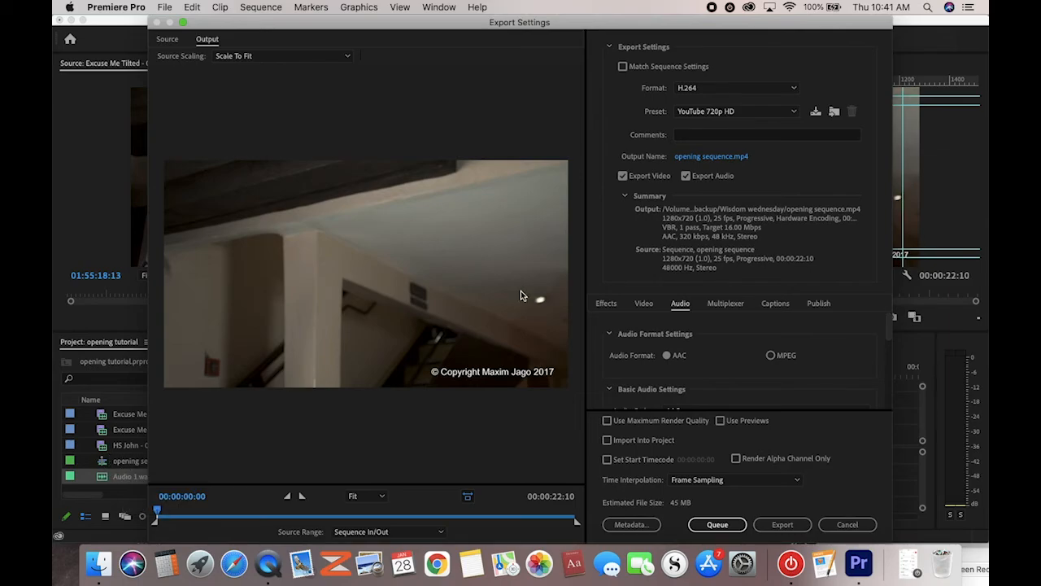
Save the output opening sequence.mp4 to the Touring Adobe Premiere folder
click(703, 157)
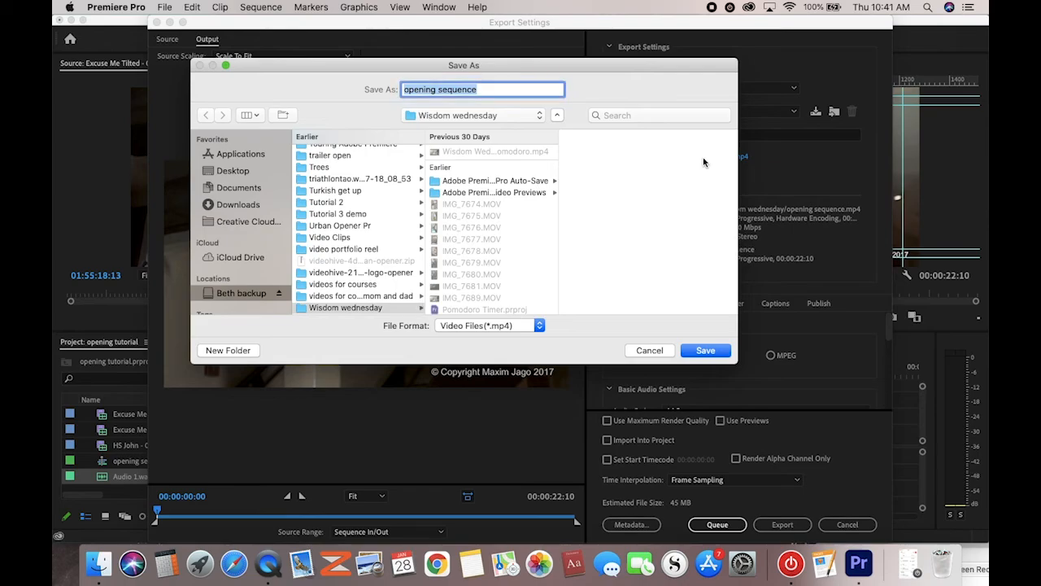
click(540, 116)
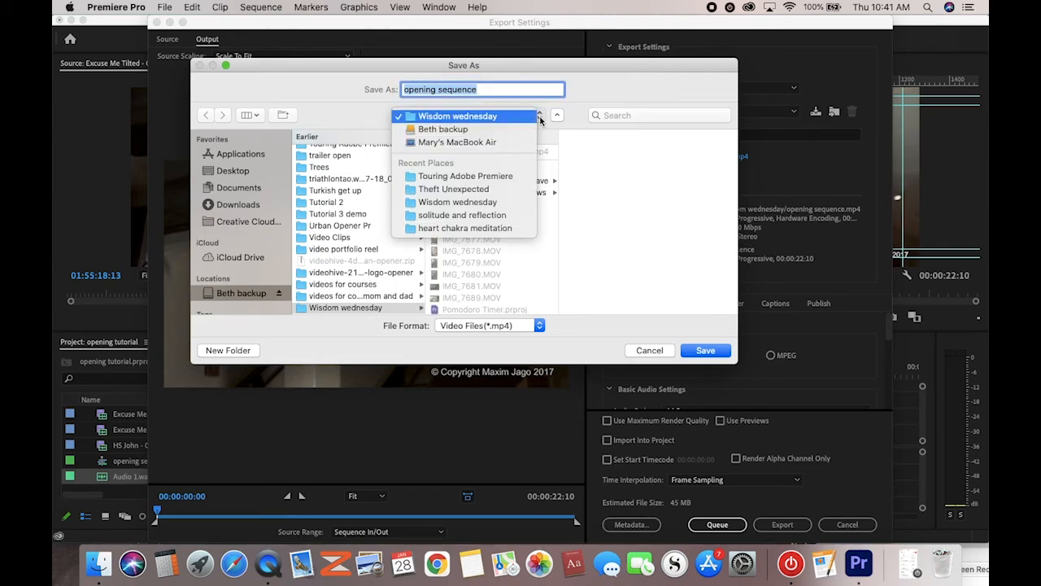
click(510, 177)
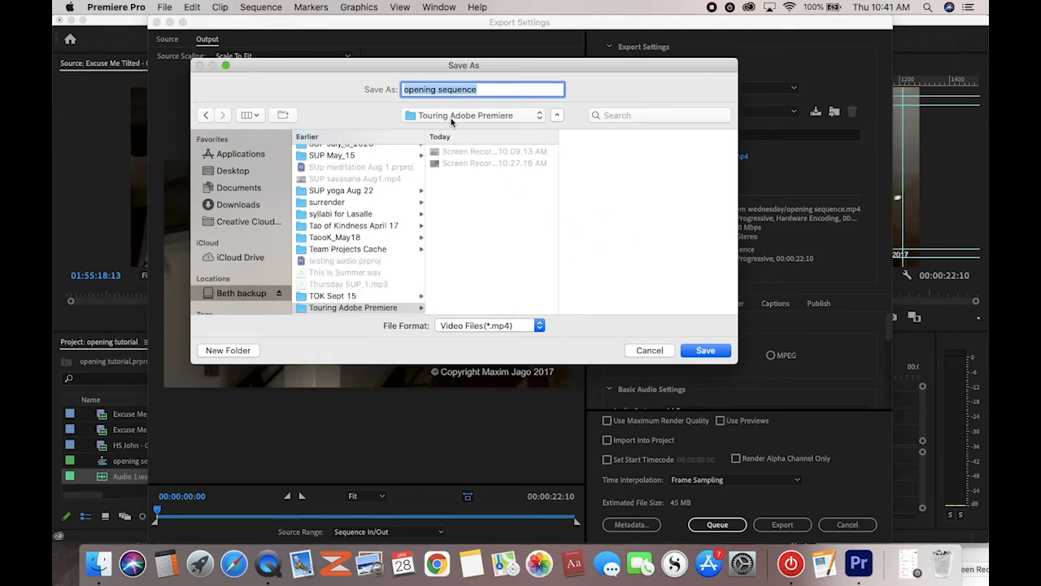
click(703, 351)
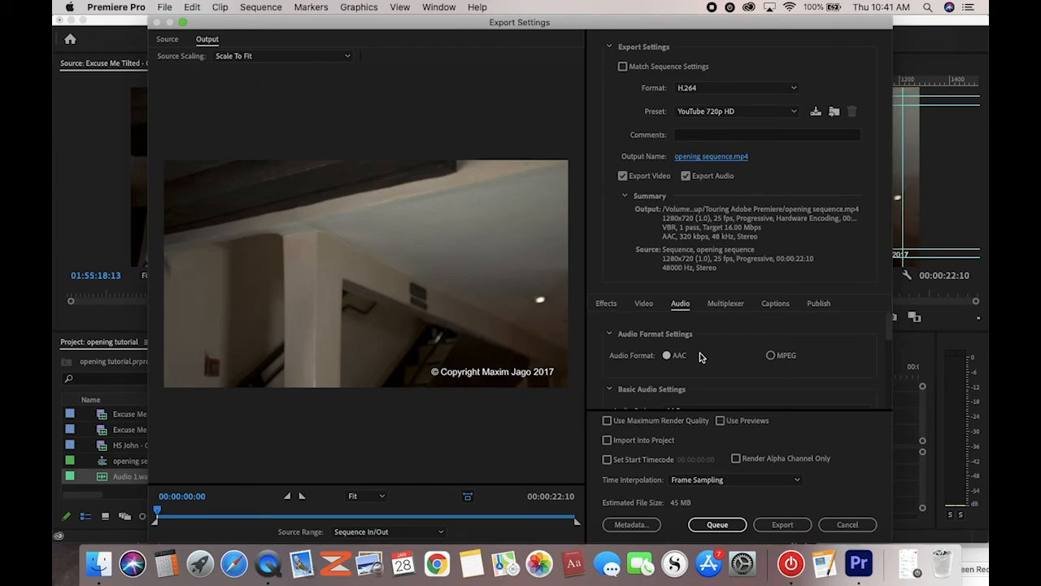
Export opening sequence.mp4, then minimise Premiere Pro to the desktop
click(779, 524)
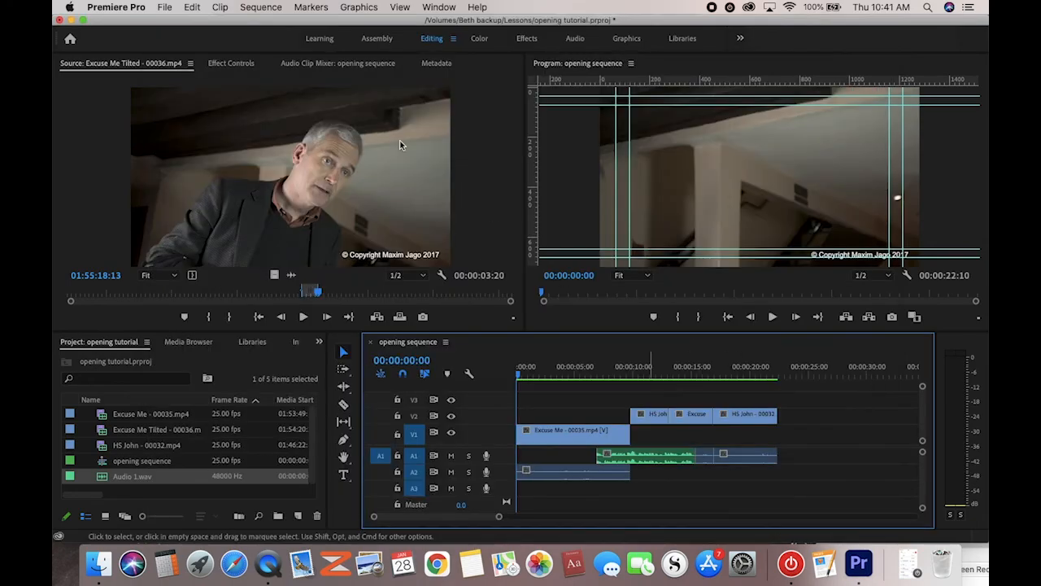
click(72, 19)
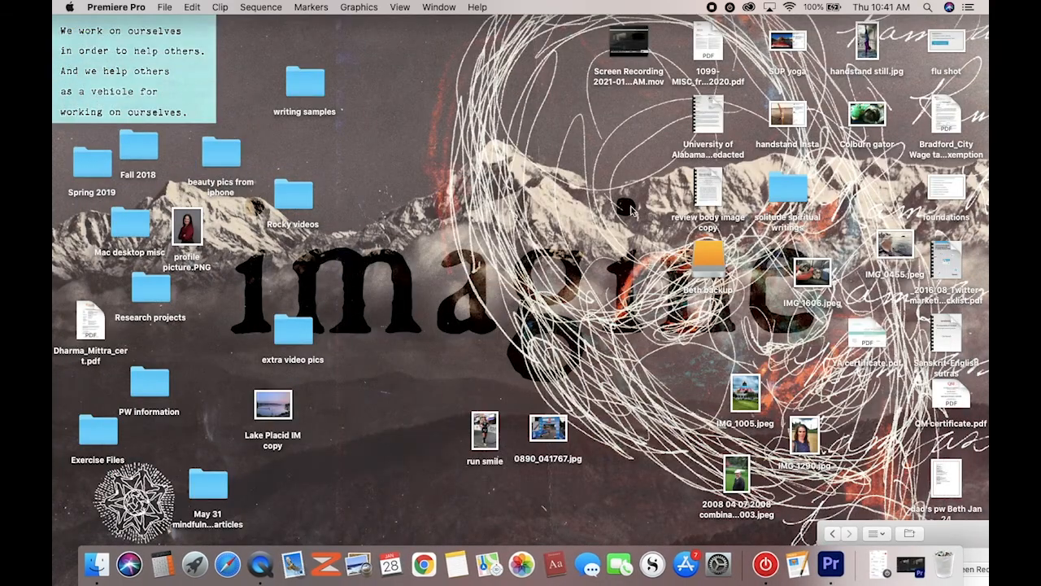
Browse from the backup drive into the Touring Adobe Premiere folder in Finder
double_click(719, 262)
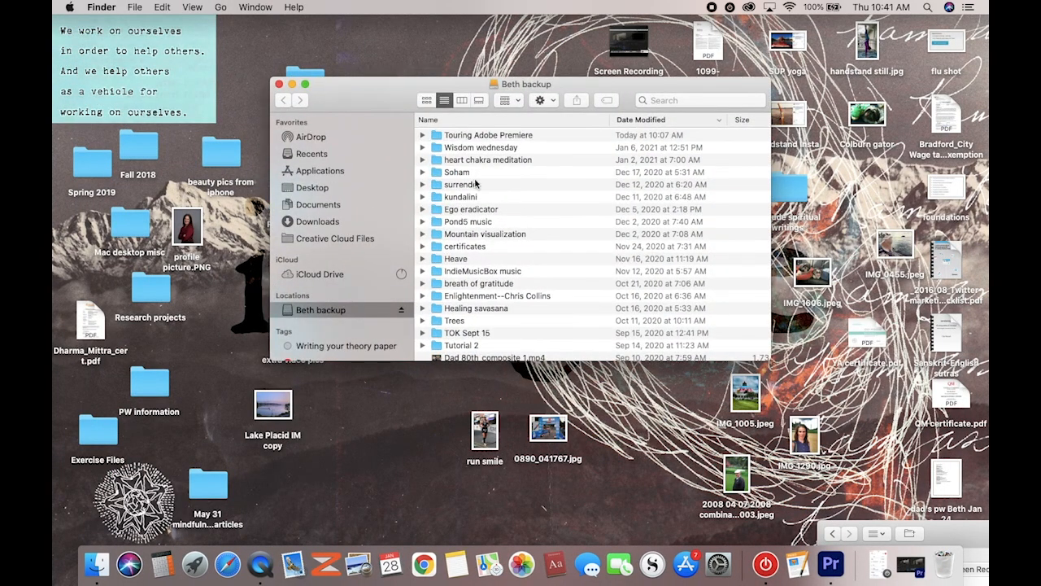
click(481, 137)
double_click(481, 135)
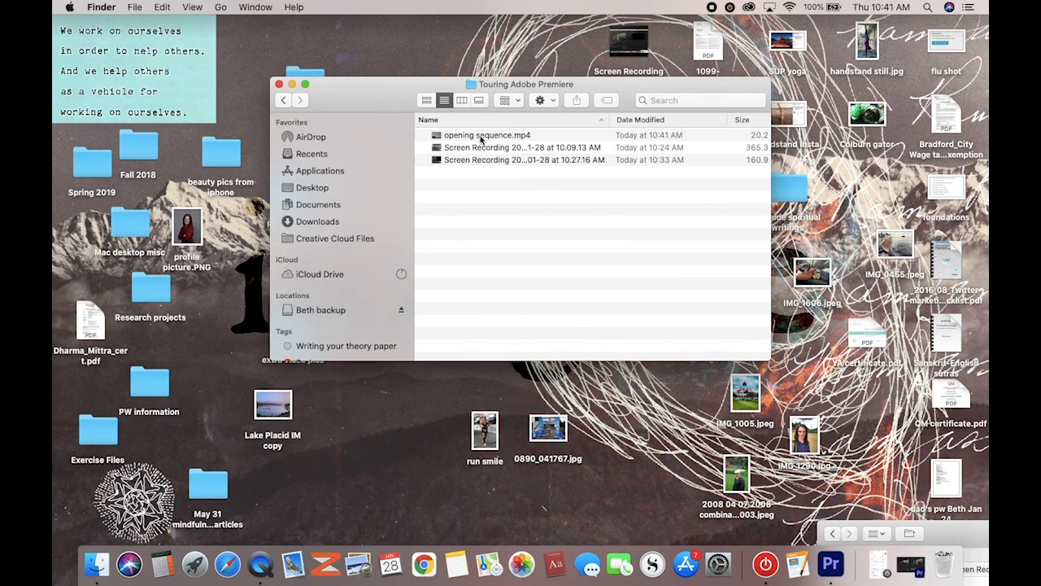